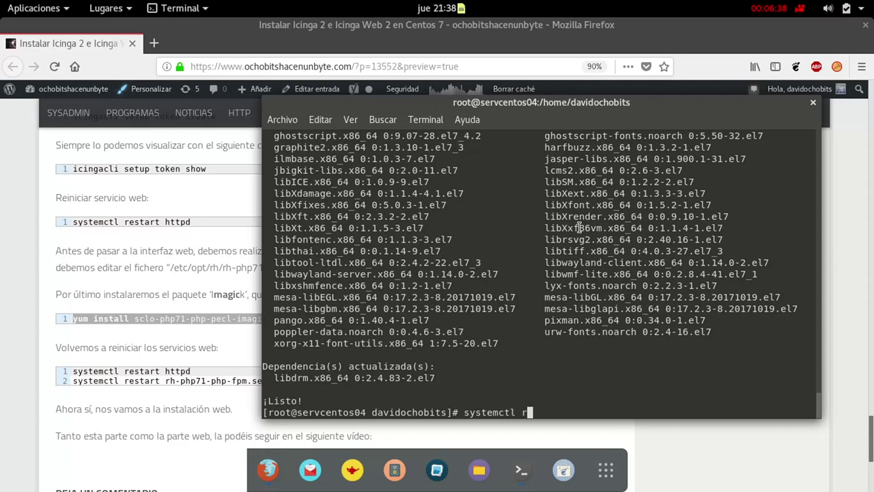
Restart httpd and rh-php71-php-fpm.service in the terminal
{"action": "key", "text": "Return"}
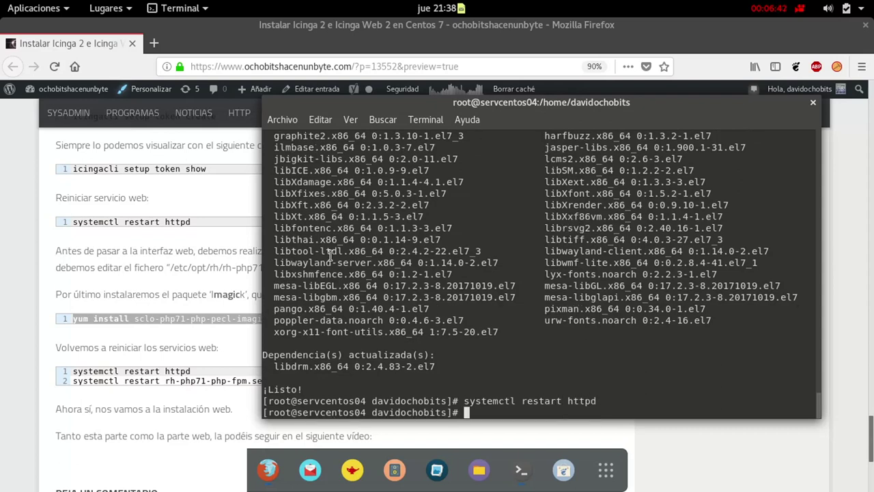
{"action": "left_click", "coordinate": [242, 361]}
{"action": "left_click_drag", "start_coordinate": [290, 380], "coordinate": [99, 380]}
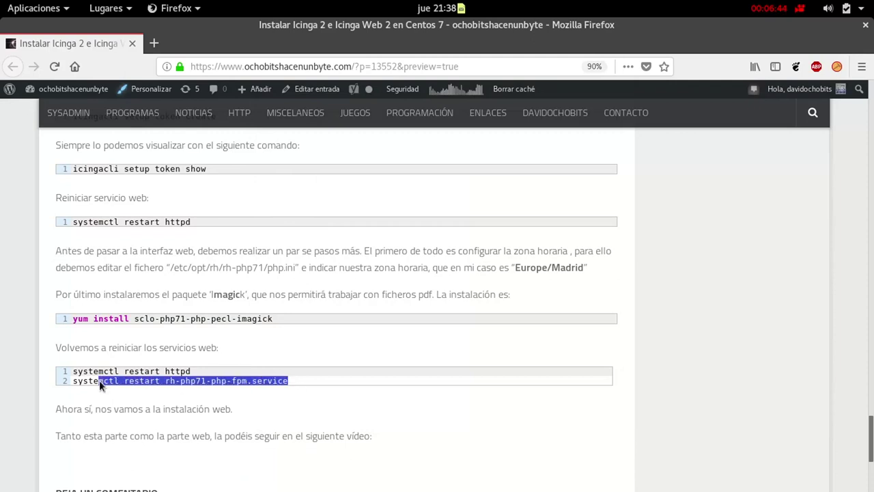
{"action": "right_click", "coordinate": [80, 383]}
{"action": "left_click", "coordinate": [106, 391]}
{"action": "key", "text": "super"}
{"action": "left_click", "coordinate": [606, 261]}
{"action": "right_click", "coordinate": [551, 397]}
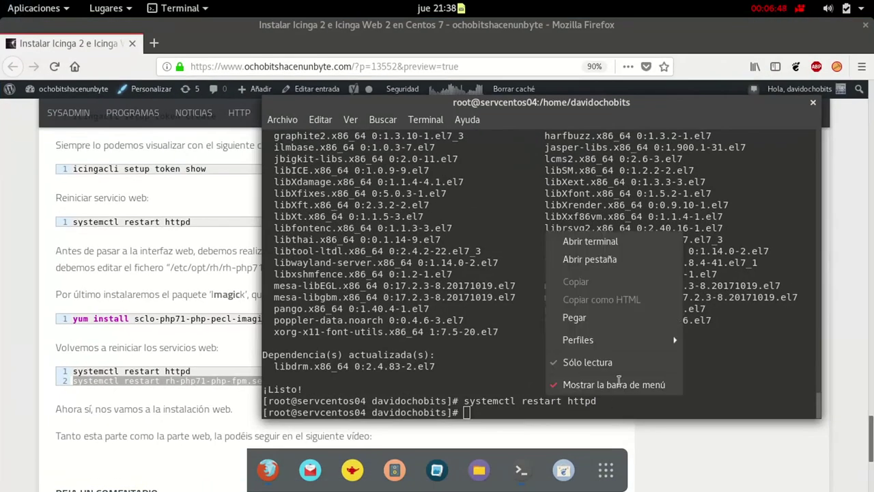
{"action": "left_click", "coordinate": [614, 317]}
{"action": "key", "text": "Return"}
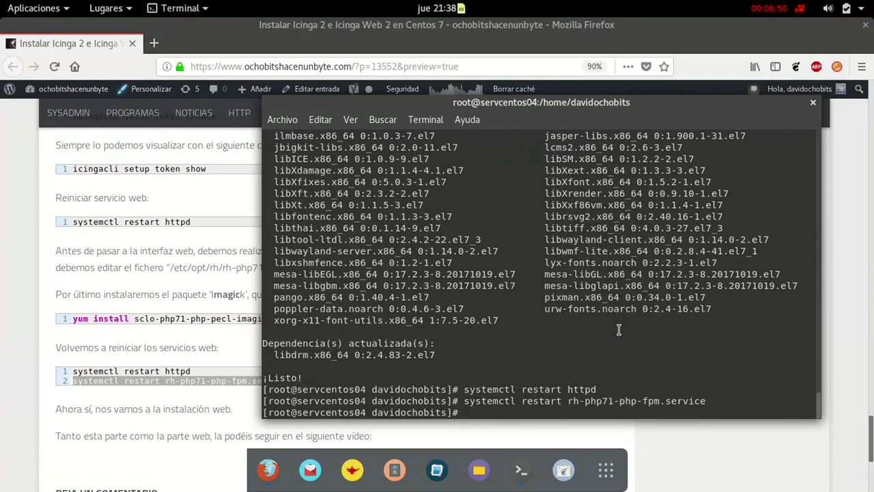
Run ip addr, then enter 192.168.0.27/icingaweb2 in a new Firefox tab
{"action": "type", "text": "ip addr"}
{"action": "key", "text": "Return"}
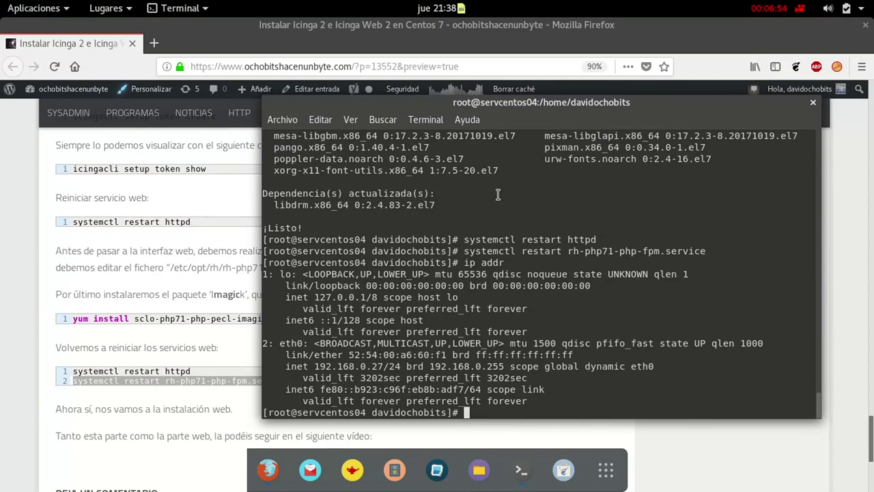
{"action": "left_click", "coordinate": [196, 67]}
{"action": "key", "text": "ctrl+t"}
{"action": "type", "text": "192."}
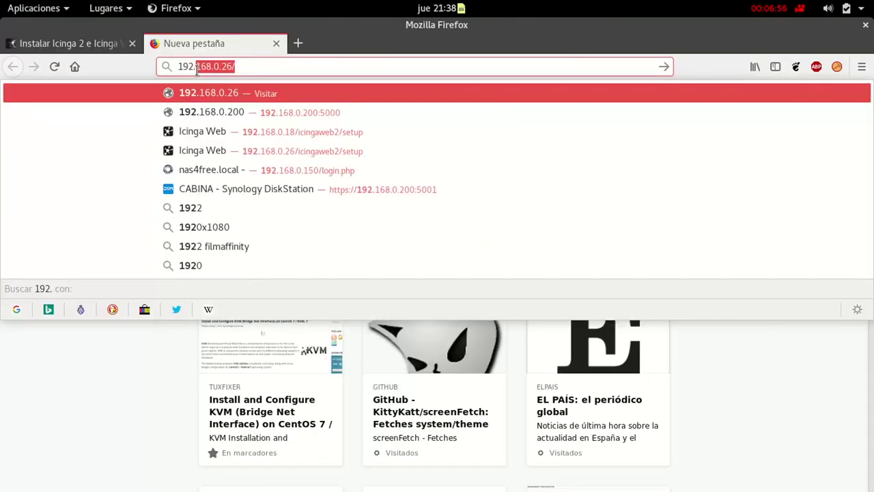
{"action": "type", "text": "168.0.2"}
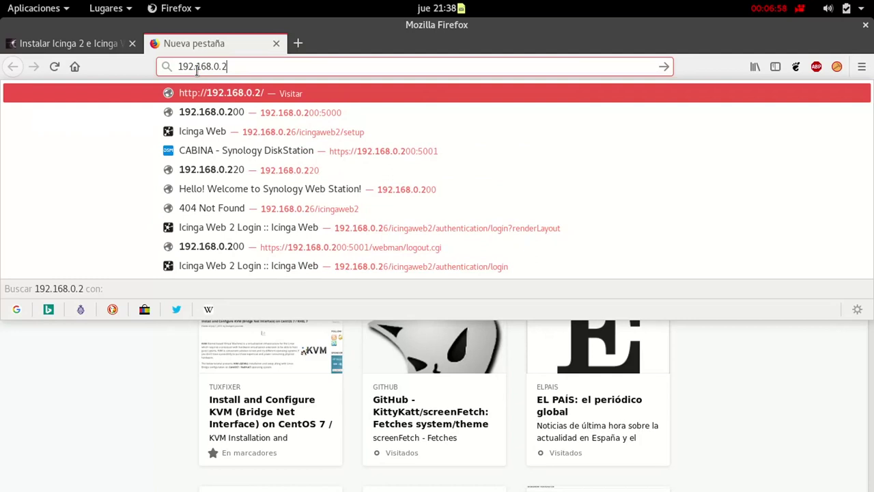
{"action": "type", "text": "7/icingaweb2"}
Load the setup page and show the setup token with icingacli in the terminal
{"action": "key", "text": "Return"}
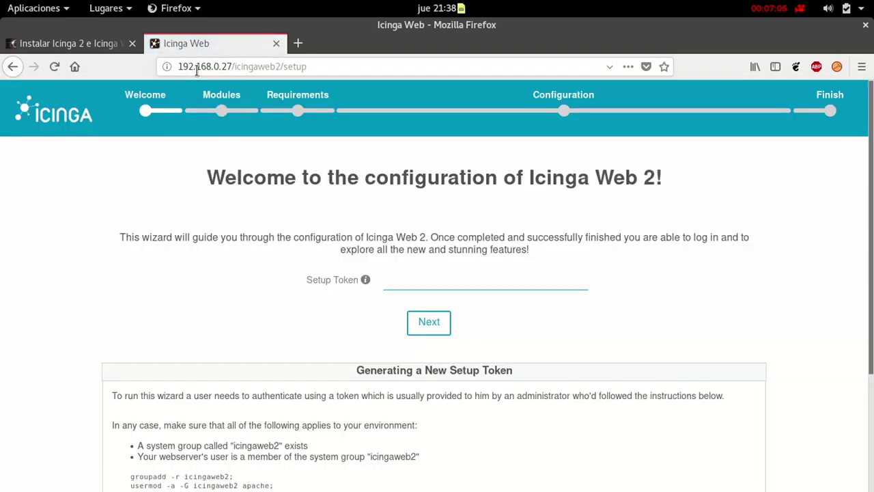
{"action": "key", "text": "super"}
{"action": "left_click", "coordinate": [538, 291]}
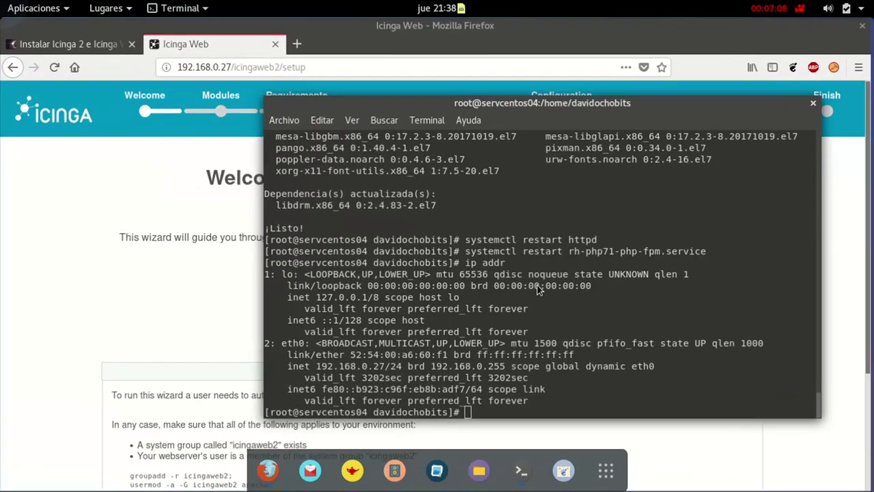
{"action": "scroll", "coordinate": [537, 290], "scroll_direction": "up", "scroll_amount": 2}
{"action": "scroll", "coordinate": [536, 290], "scroll_direction": "down", "scroll_amount": 2}
{"action": "key", "text": "Up"}
{"action": "key", "text": "Up"}
{"action": "key", "text": "Up"}
{"action": "key", "text": "Up"}
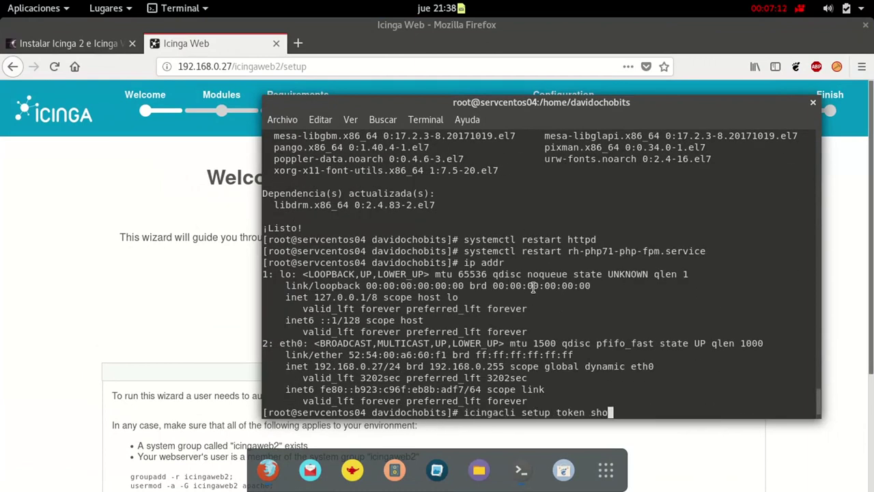
{"action": "type", "text": "w"}
{"action": "key", "text": "Return"}
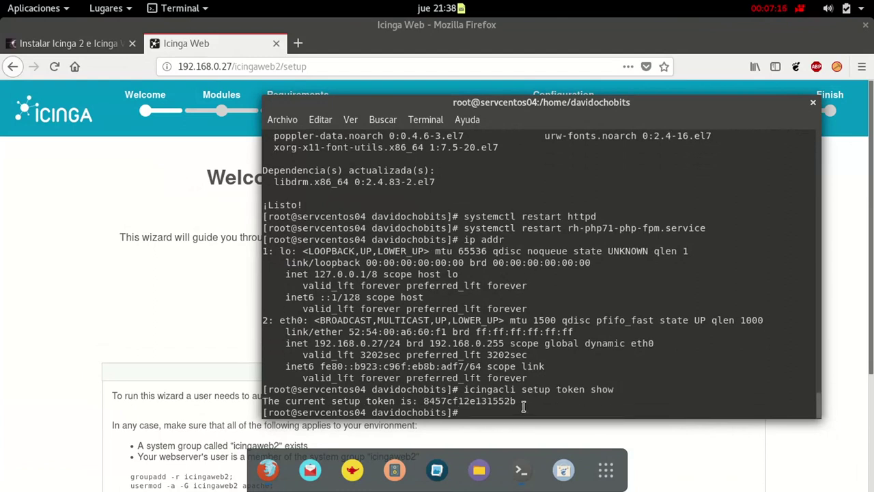
Copy the printed token into the wizard's Setup Token field and submit it
{"action": "left_click_drag", "start_coordinate": [523, 406], "coordinate": [423, 403]}
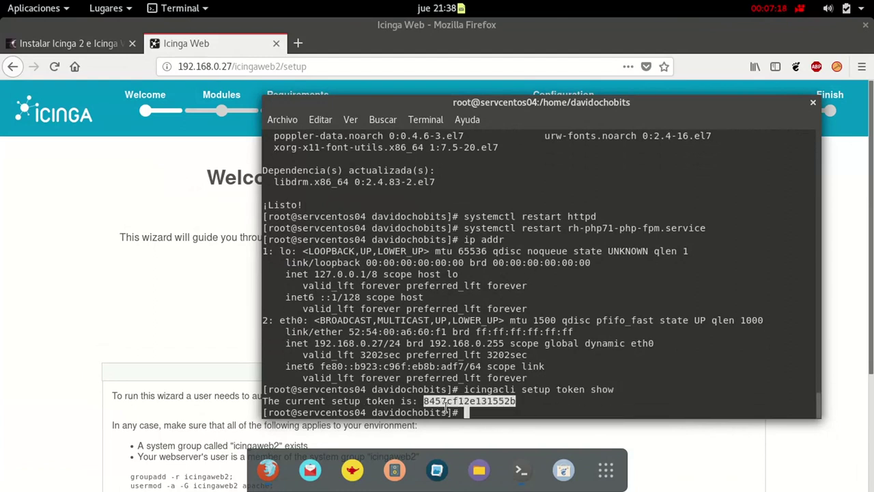
{"action": "right_click", "coordinate": [446, 408]}
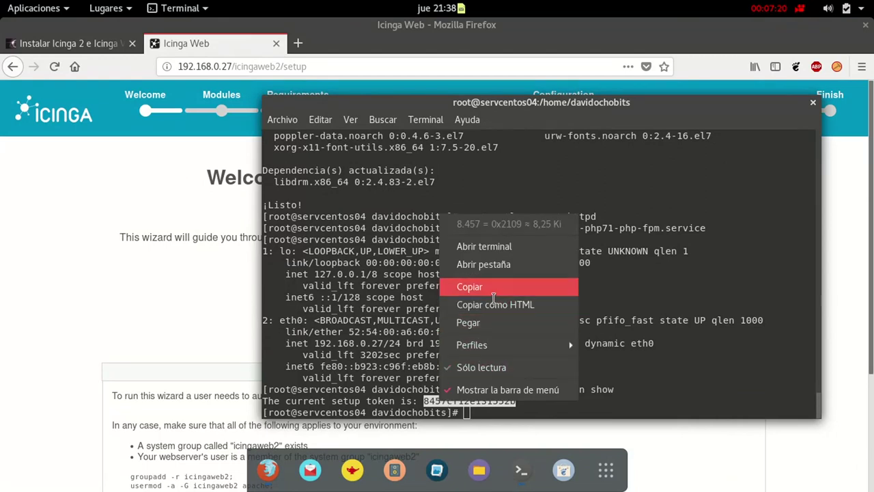
{"action": "left_click", "coordinate": [482, 285]}
{"action": "left_click", "coordinate": [138, 317]}
{"action": "left_click", "coordinate": [409, 279]}
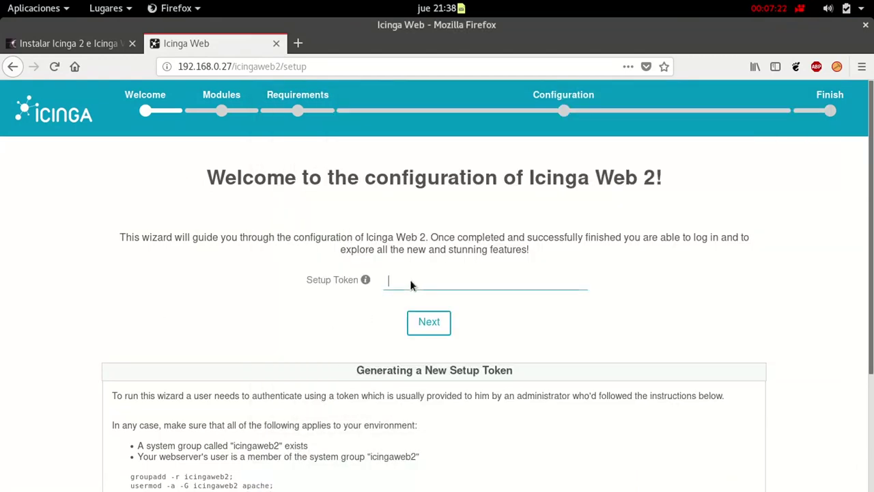
{"action": "key", "text": "ctrl+v"}
{"action": "left_click", "coordinate": [447, 333]}
Tick Doc and Translation alongside Monitoring, then review the all-green requirements list
{"action": "left_click", "coordinate": [435, 327]}
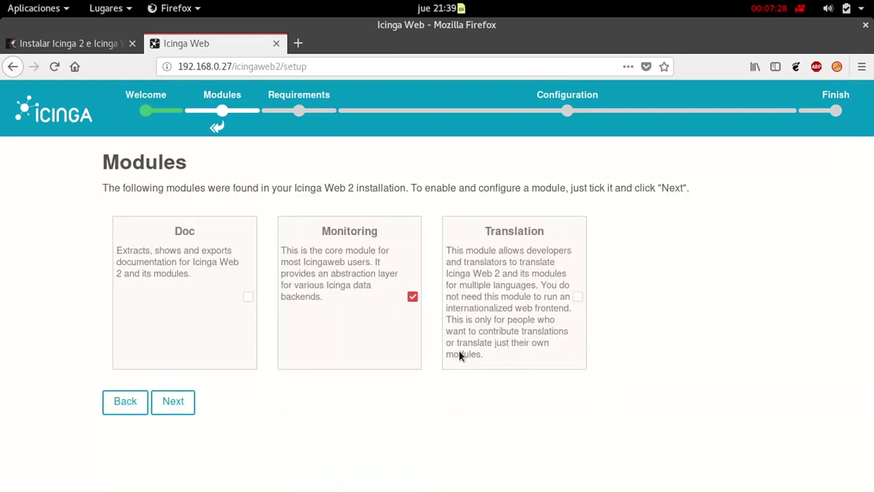
{"action": "left_click", "coordinate": [248, 297]}
{"action": "left_click", "coordinate": [579, 298]}
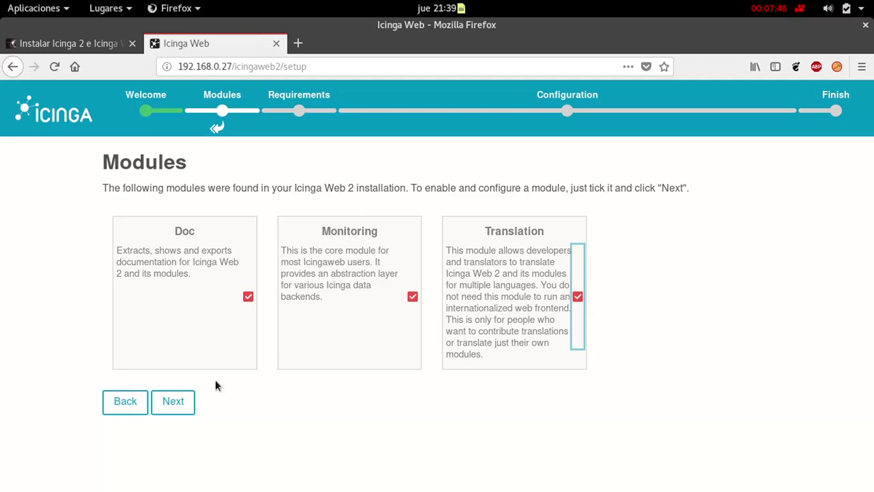
{"action": "left_click", "coordinate": [183, 410]}
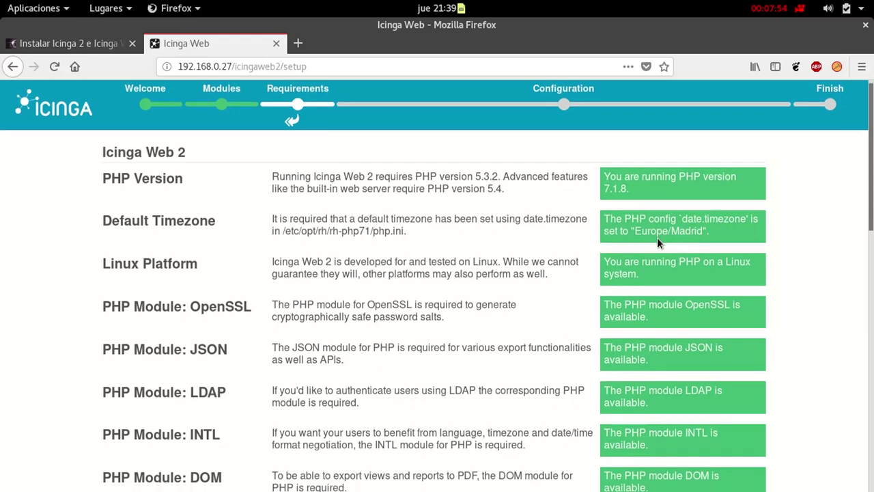
{"action": "scroll", "coordinate": [657, 237], "scroll_direction": "down", "scroll_amount": 10}
{"action": "scroll", "coordinate": [585, 231], "scroll_direction": "down", "scroll_amount": 7}
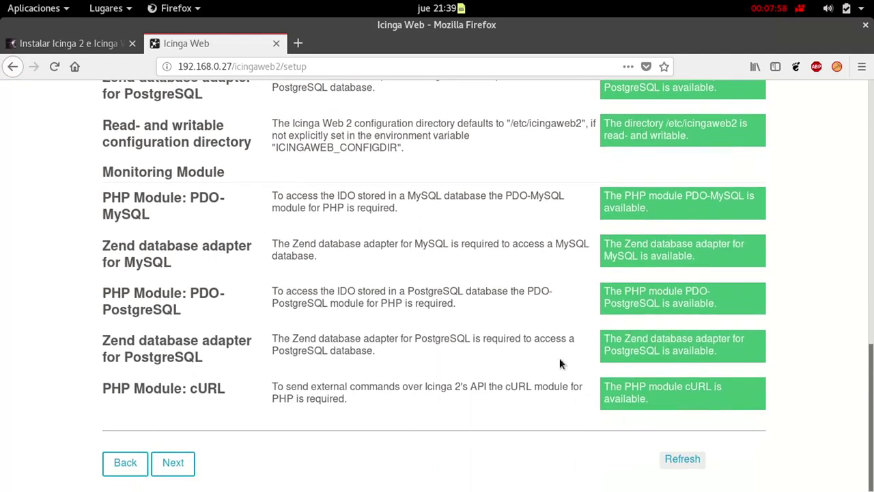
Try LDAP and External authentication types, then settle on Database and continue
{"action": "left_click", "coordinate": [172, 463]}
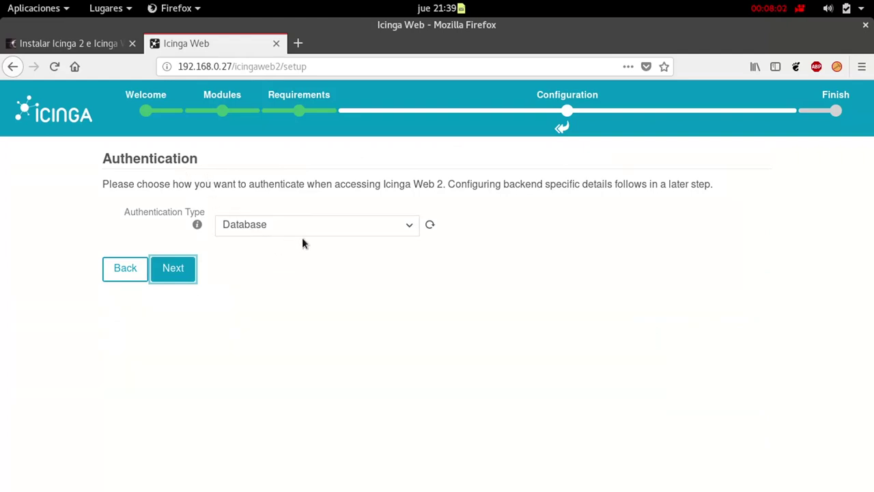
{"action": "left_click", "coordinate": [347, 229]}
{"action": "left_click", "coordinate": [317, 266]}
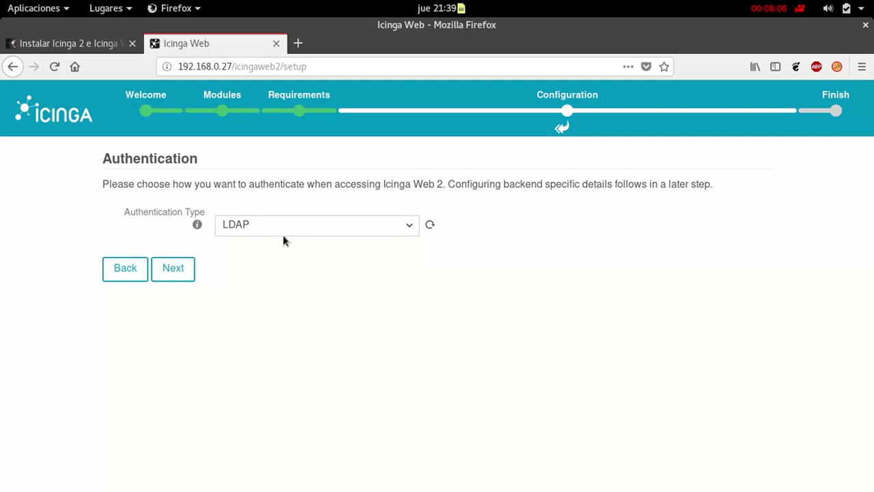
{"action": "left_click", "coordinate": [282, 235]}
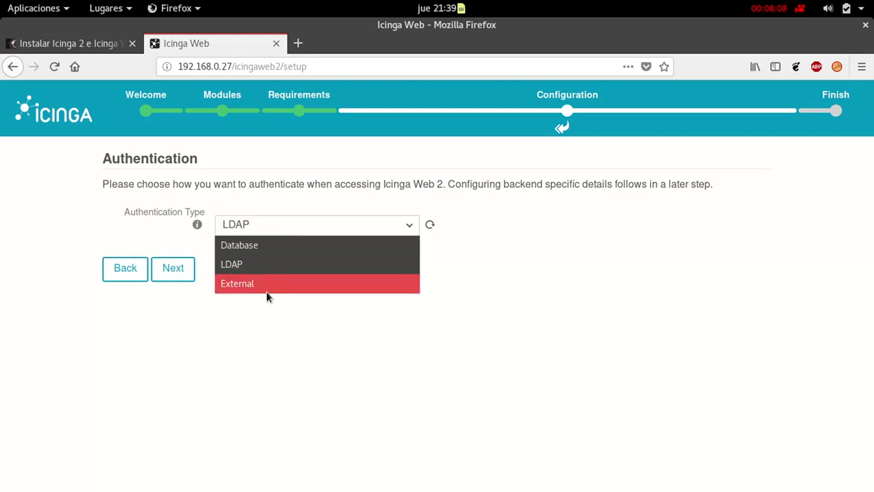
{"action": "left_click", "coordinate": [267, 284]}
{"action": "left_click", "coordinate": [295, 278]}
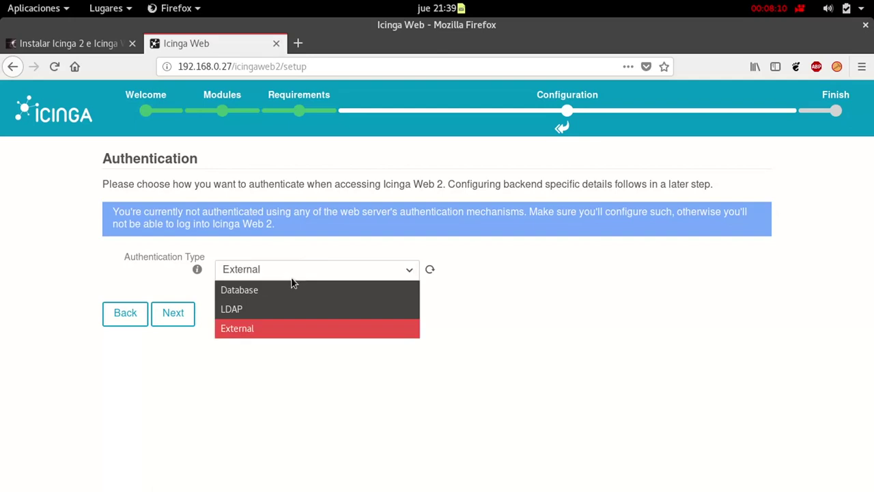
{"action": "left_click", "coordinate": [286, 289]}
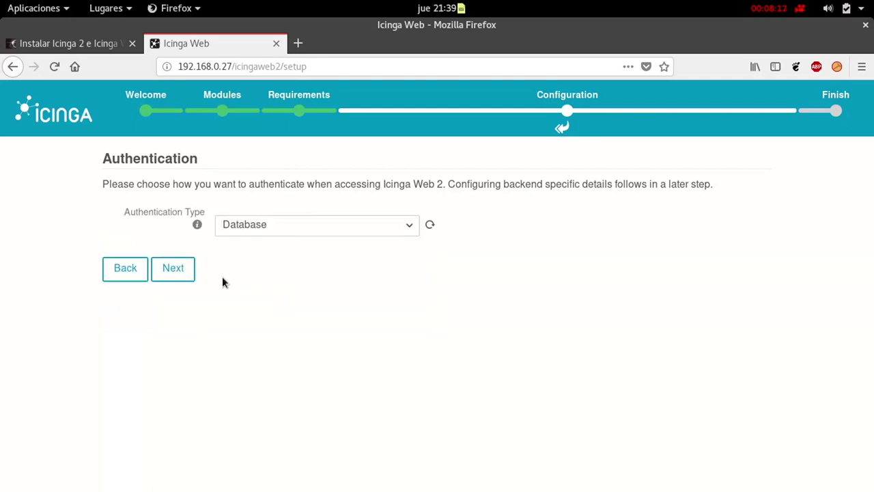
{"action": "left_click", "coordinate": [183, 270]}
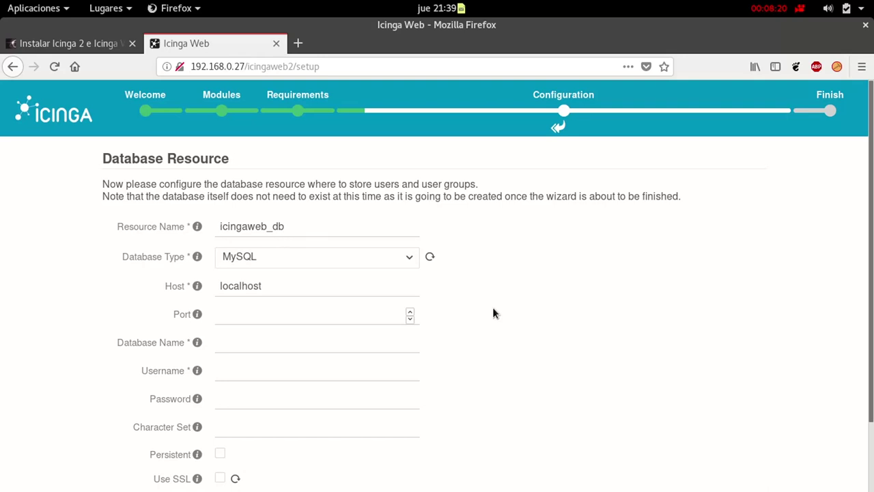
Look up the database resource values in the installation tutorial tab
{"action": "scroll", "coordinate": [447, 297], "scroll_direction": "down", "scroll_amount": 2}
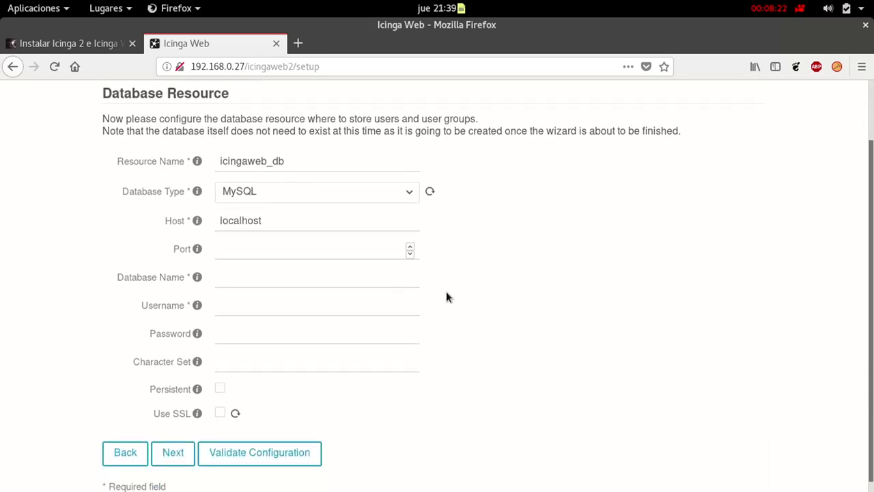
{"action": "mouse_move", "coordinate": [0, 1]}
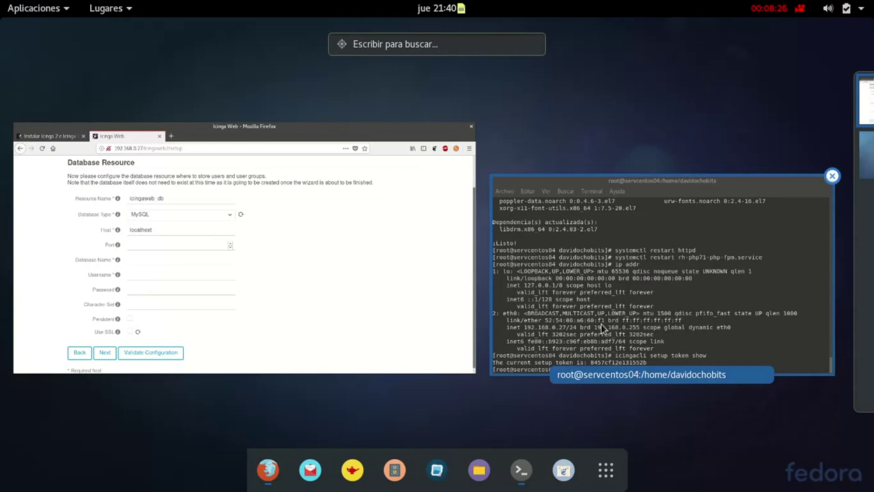
{"action": "left_click", "coordinate": [334, 259]}
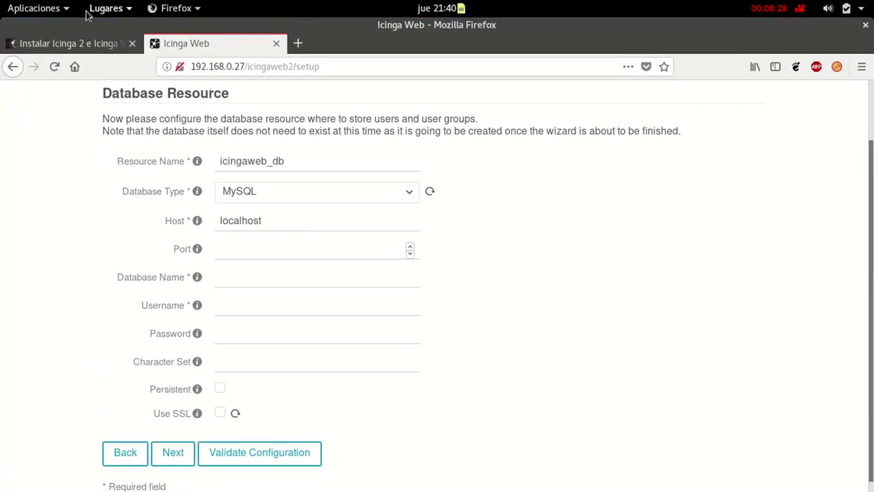
{"action": "left_click", "coordinate": [66, 46]}
{"action": "scroll", "coordinate": [406, 266], "scroll_direction": "up", "scroll_amount": 15}
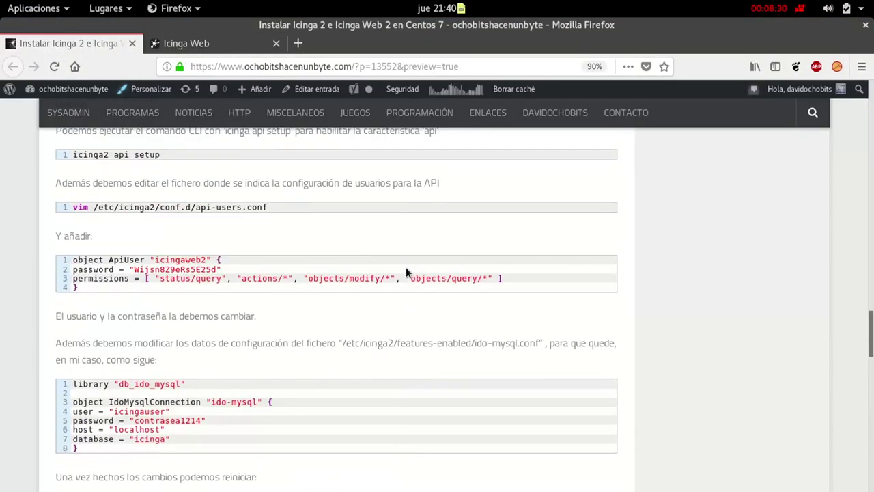
{"action": "scroll", "coordinate": [405, 266], "scroll_direction": "down", "scroll_amount": 3}
{"action": "scroll", "coordinate": [406, 267], "scroll_direction": "up", "scroll_amount": 6}
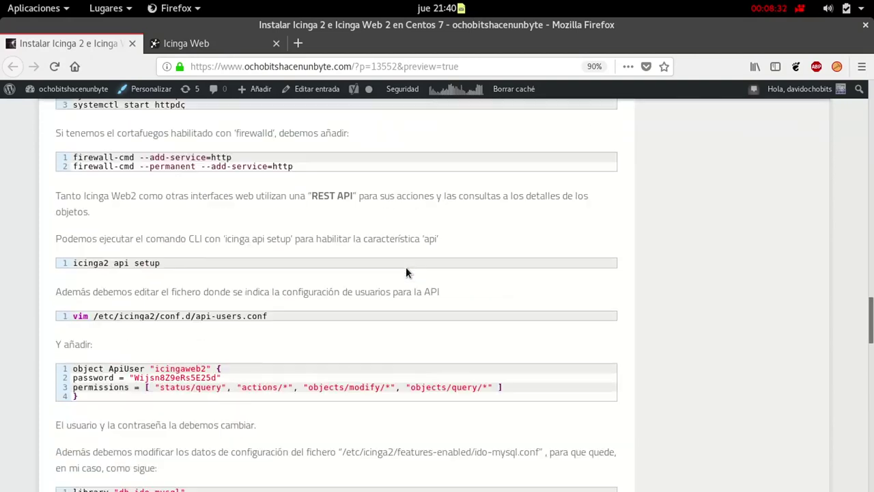
{"action": "scroll", "coordinate": [405, 267], "scroll_direction": "up", "scroll_amount": 4}
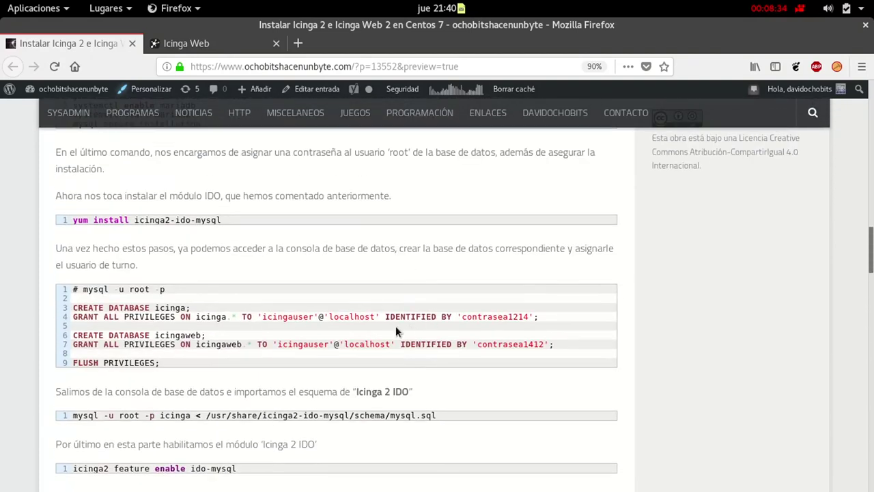
{"action": "key", "text": "super"}
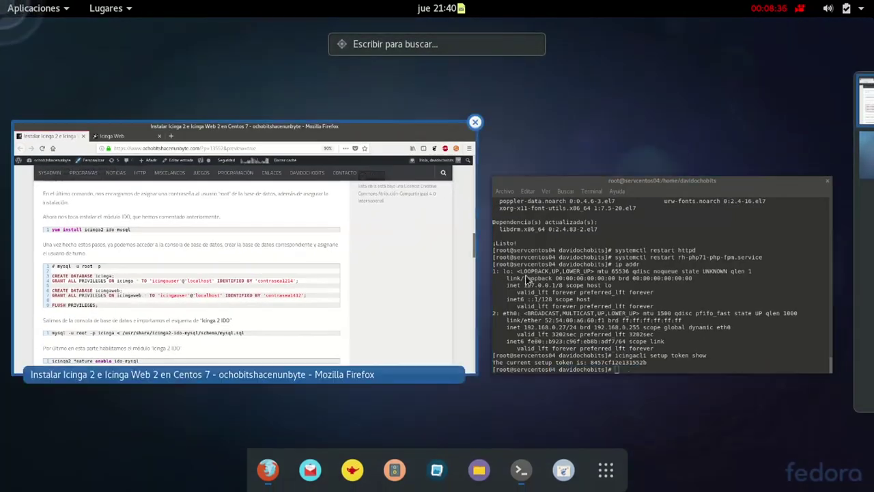
{"action": "left_click", "coordinate": [343, 291]}
{"action": "left_click", "coordinate": [186, 43]}
Enter database name icingaweb, username icingauser and the database password
{"action": "left_click", "coordinate": [277, 254]}
{"action": "left_click", "coordinate": [267, 278]}
{"action": "type", "text": "icingaweb"}
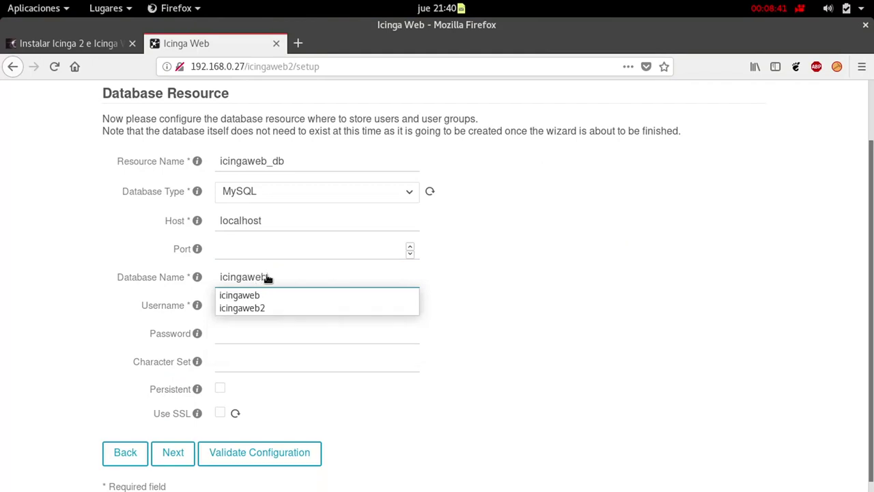
{"action": "key", "text": "Tab"}
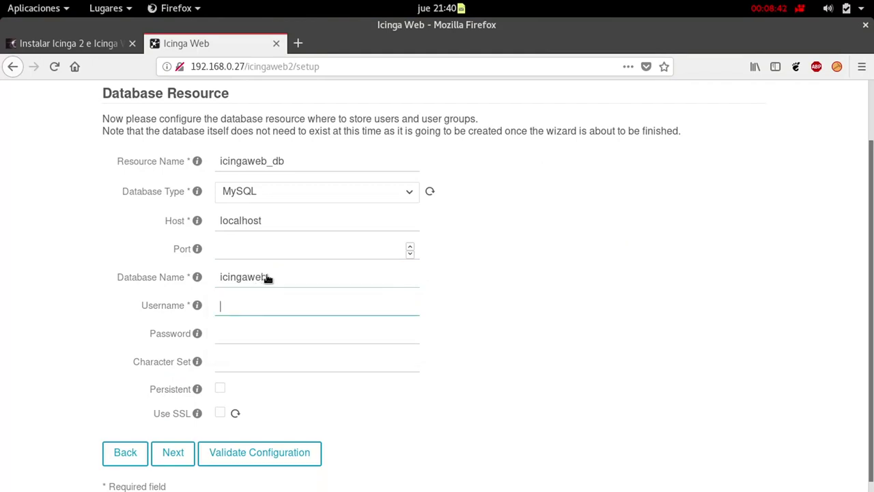
{"action": "type", "text": "icingauser"}
{"action": "key", "text": "Tab"}
{"action": "type", "text": "icingaweb2"}
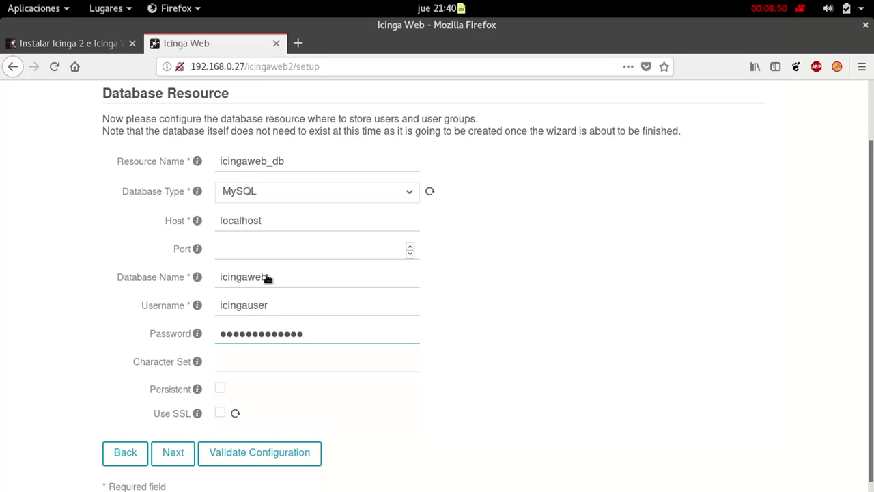
Validate the database resource, save the login, and accept the authentication backend name
{"action": "left_click", "coordinate": [290, 454]}
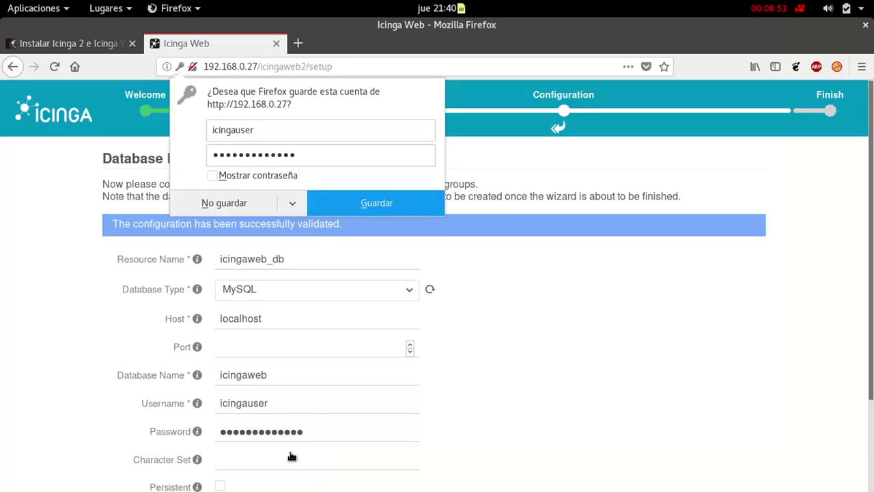
{"action": "left_click", "coordinate": [379, 205]}
{"action": "scroll", "coordinate": [452, 318], "scroll_direction": "down", "scroll_amount": 3}
{"action": "left_click", "coordinate": [173, 441]}
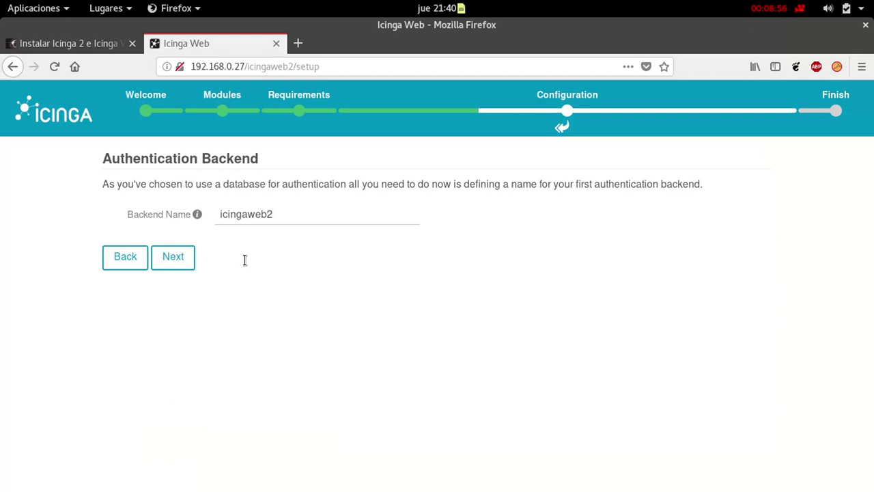
{"action": "left_click", "coordinate": [177, 263]}
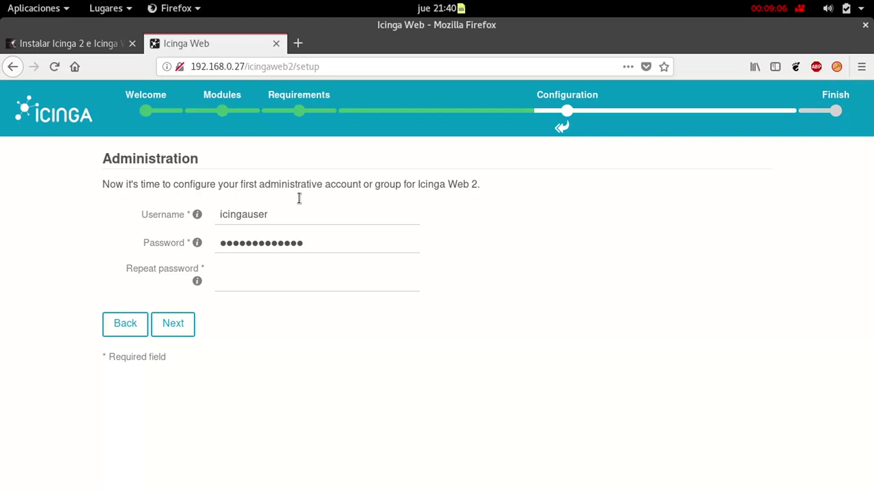
Create the administrator account with a username and a repeated password
{"action": "left_click_drag", "start_coordinate": [291, 220], "coordinate": [215, 209]}
{"action": "type", "text": "davidochobits"}
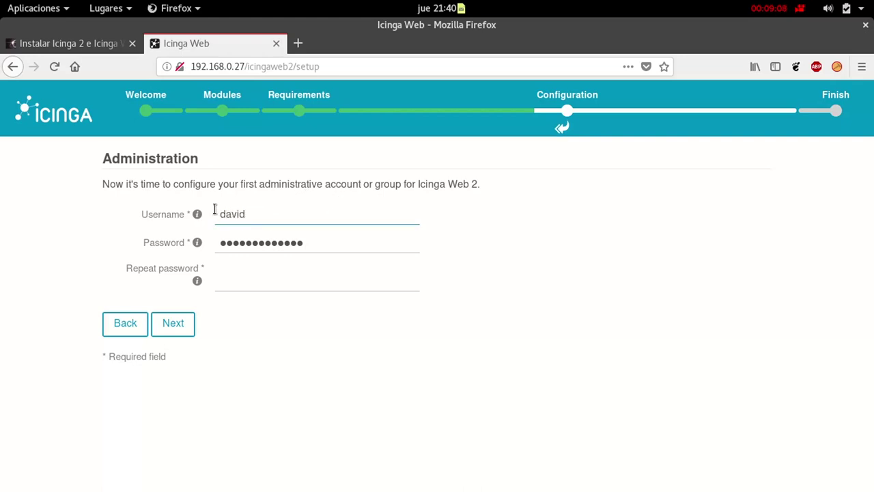
{"action": "key", "text": "Tab"}
{"action": "type", "text": "abc"}
{"action": "key", "text": "BackSpace"}
{"action": "key", "text": "BackSpace"}
{"action": "key", "text": "BackSpace"}
{"action": "type", "text": "••••••••••"}
{"action": "key", "text": "Tab"}
{"action": "type", "text": "••••••••••"}
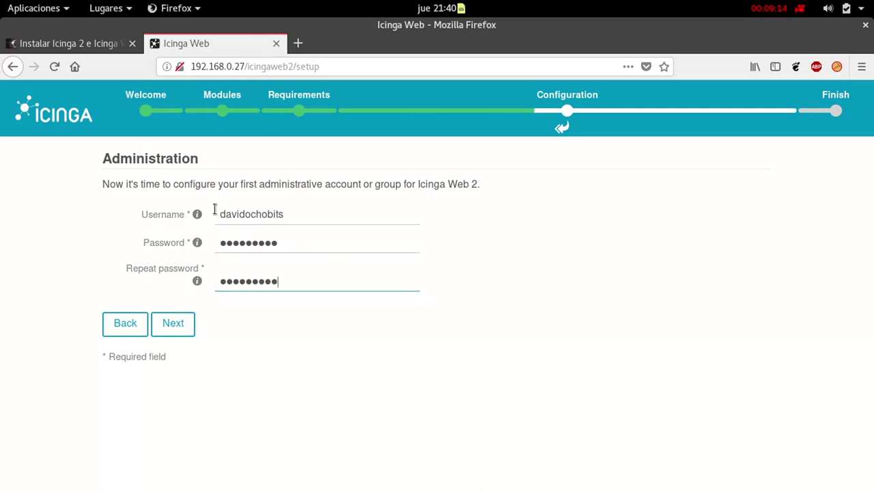
{"action": "left_click", "coordinate": [183, 329]}
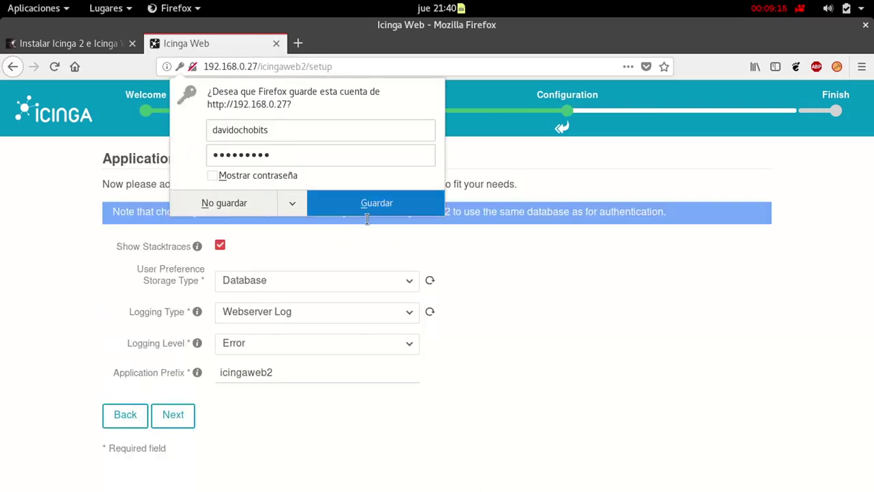
{"action": "left_click", "coordinate": [372, 205]}
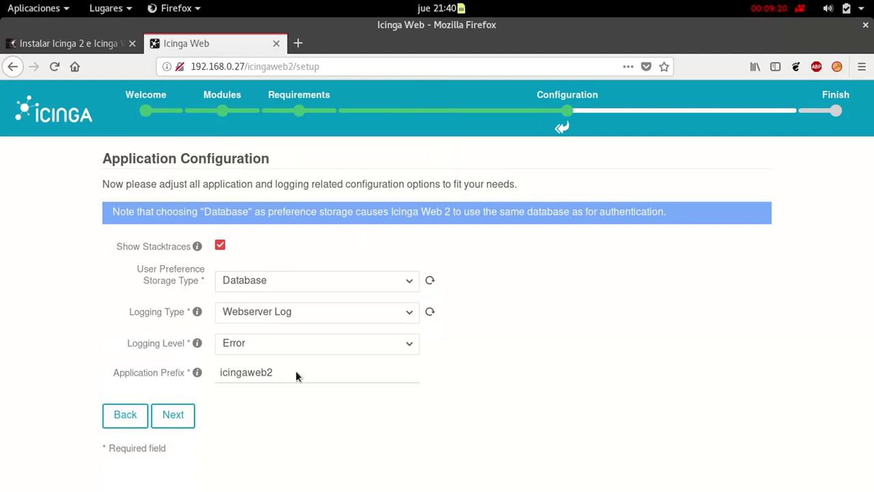
Accept the application configuration defaults and scroll through the setup summary
{"action": "left_click", "coordinate": [173, 415]}
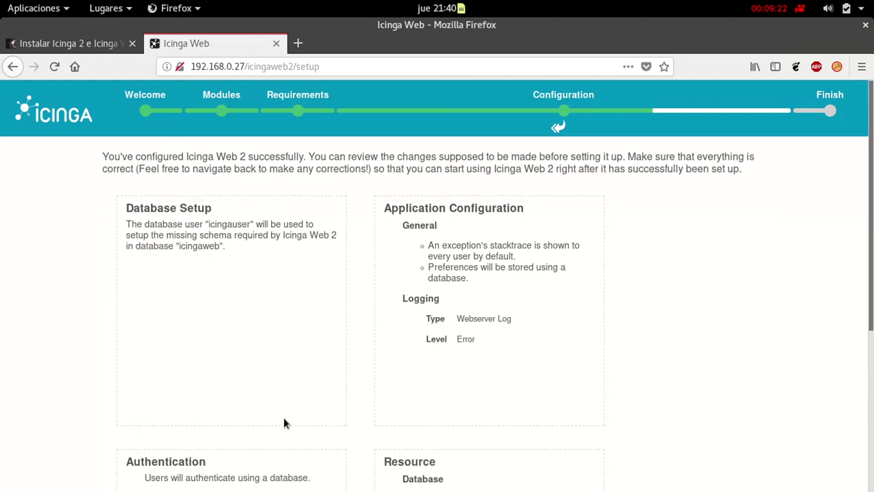
{"action": "scroll", "coordinate": [328, 394], "scroll_direction": "down", "scroll_amount": 1}
{"action": "scroll", "coordinate": [330, 394], "scroll_direction": "down", "scroll_amount": 5}
Start the monitoring module setup and keep IDO as the backend type
{"action": "left_click", "coordinate": [280, 470]}
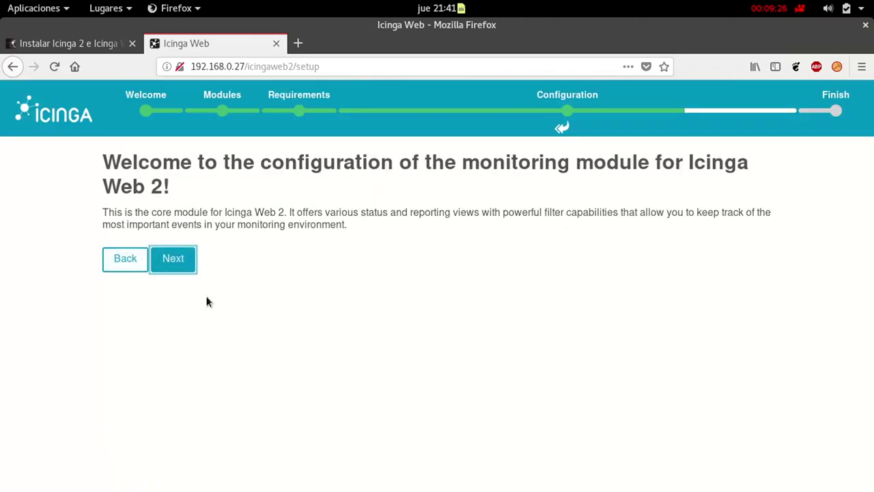
{"action": "left_click", "coordinate": [188, 269]}
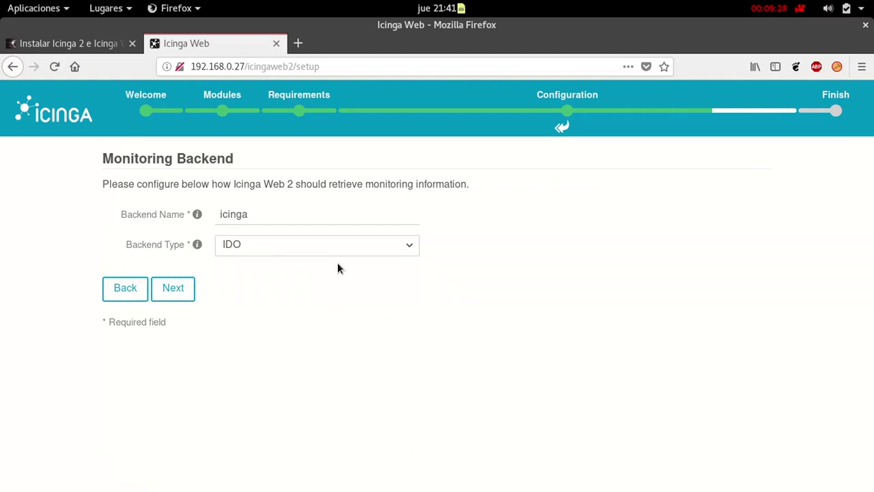
{"action": "left_click", "coordinate": [280, 251]}
{"action": "left_click", "coordinate": [299, 312]}
{"action": "left_click", "coordinate": [172, 289]}
{"action": "scroll", "coordinate": [483, 311], "scroll_direction": "down", "scroll_amount": 3}
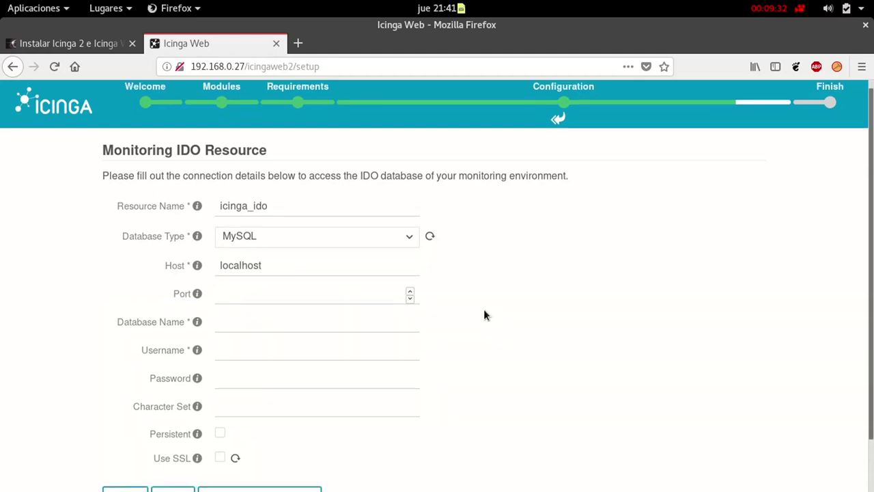
Fill the IDO resource with database icinga, user icingauser and a password, then validate
{"action": "left_click", "coordinate": [255, 274]}
{"action": "type", "text": "icinga"}
{"action": "key", "text": "Tab"}
{"action": "type", "text": "icingauser"}
{"action": "key", "text": "Tab"}
{"action": "key", "text": "BackSpace"}
{"action": "key", "text": "BackSpace"}
{"action": "key", "text": "BackSpace"}
{"action": "key", "text": "BackSpace"}
{"action": "key", "text": "BackSpace"}
{"action": "key", "text": "BackSpace"}
{"action": "key", "text": "BackSpace"}
{"action": "key", "text": "BackSpace"}
{"action": "key", "text": "BackSpace"}
{"action": "key", "text": "BackSpace"}
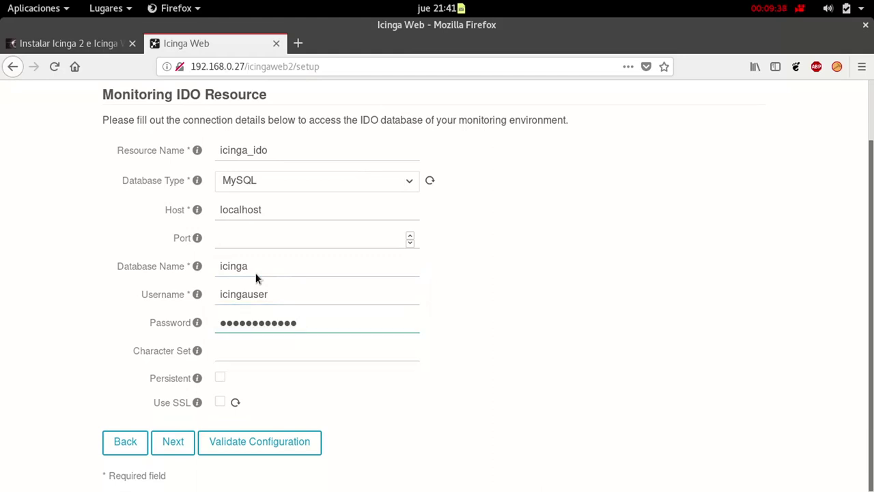
{"action": "key", "text": "BackSpace"}
{"action": "key", "text": "BackSpace"}
{"action": "key", "text": "BackSpace"}
{"action": "key", "text": "BackSpace"}
{"action": "type", "text": "icinga"}
{"action": "key", "text": "BackSpace"}
{"action": "key", "text": "BackSpace"}
{"action": "key", "text": "BackSpace"}
{"action": "key", "text": "BackSpace"}
{"action": "key", "text": "BackSpace"}
{"action": "key", "text": "BackSpace"}
{"action": "type", "text": "icing"}
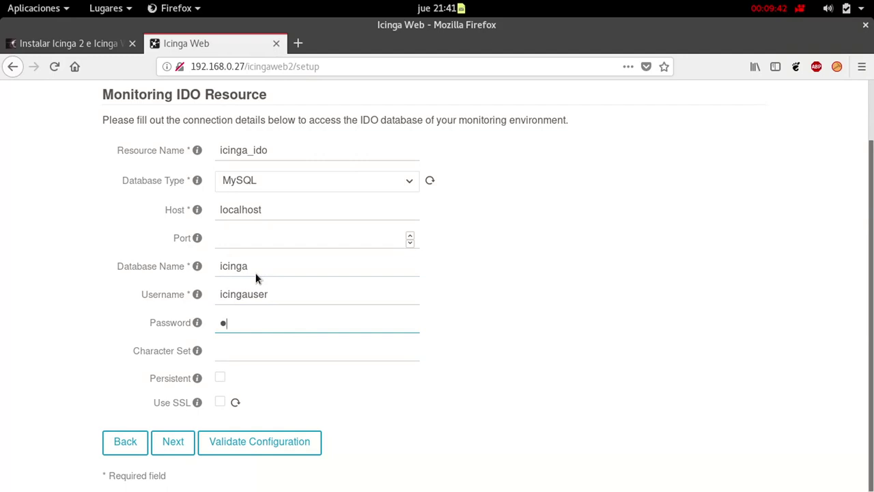
{"action": "type", "text": "aicinga12"}
{"action": "left_click", "coordinate": [266, 451]}
{"action": "left_click", "coordinate": [394, 191]}
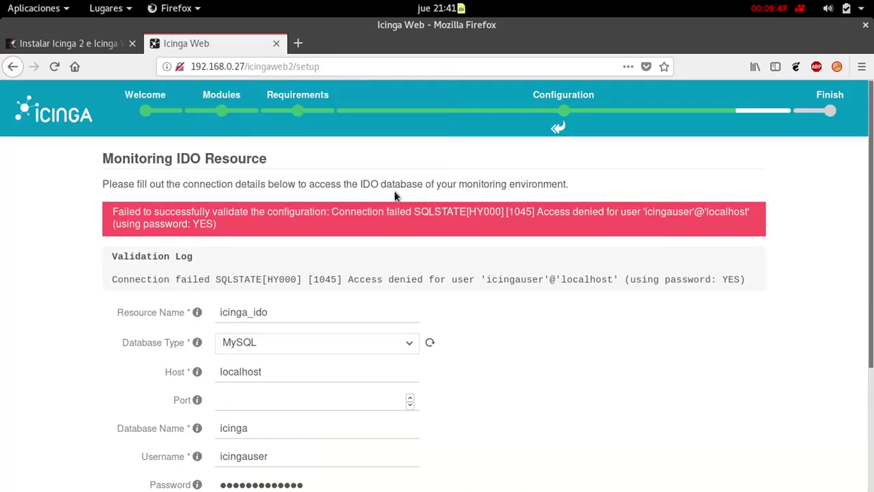
Correct the IDO password, revalidate successfully, and continue to Command Transport
{"action": "scroll", "coordinate": [487, 331], "scroll_direction": "down", "scroll_amount": 3}
{"action": "double_click", "coordinate": [319, 353]}
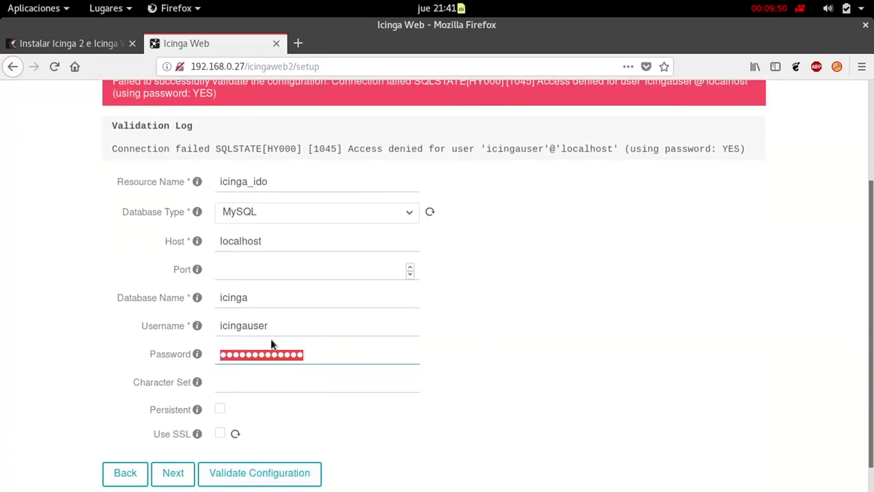
{"action": "type", "text": "icin"}
{"action": "key", "text": "BackSpace"}
{"action": "key", "text": "BackSpace"}
{"action": "key", "text": "BackSpace"}
{"action": "type", "text": "cingapassword"}
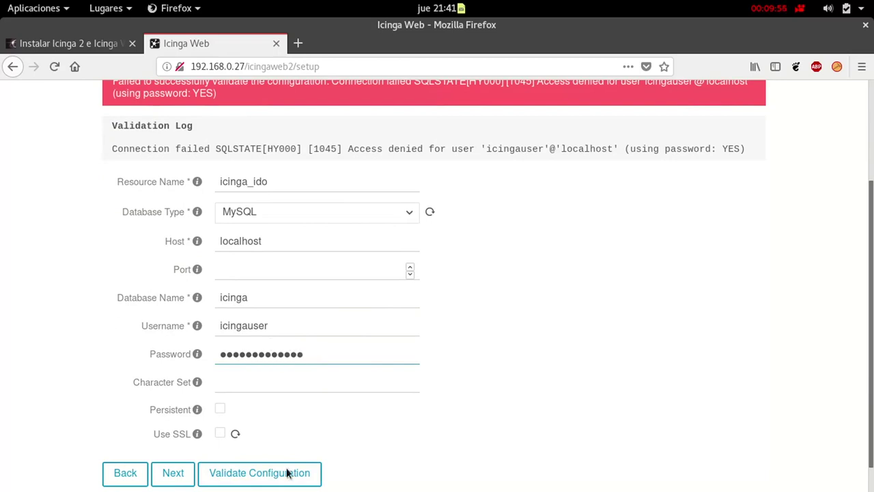
{"action": "left_click", "coordinate": [287, 481]}
{"action": "left_click", "coordinate": [382, 190]}
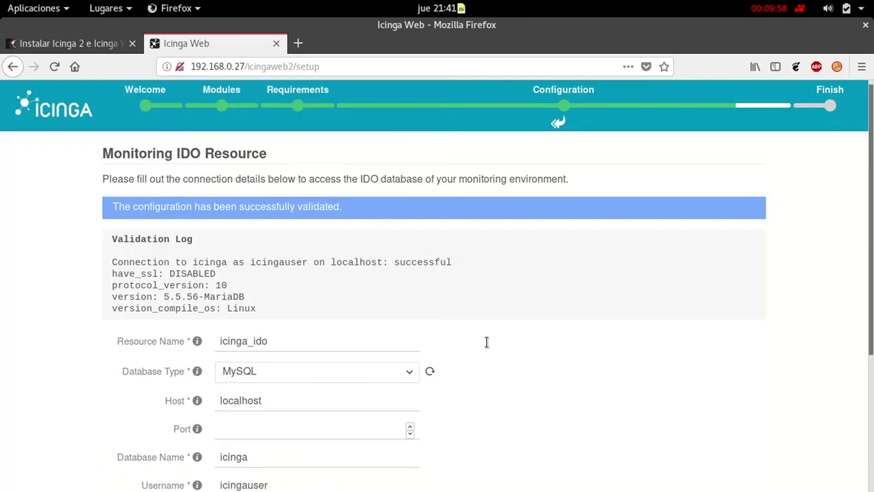
{"action": "scroll", "coordinate": [486, 342], "scroll_direction": "down", "scroll_amount": 3}
{"action": "scroll", "coordinate": [486, 342], "scroll_direction": "up", "scroll_amount": 3}
{"action": "scroll", "coordinate": [486, 342], "scroll_direction": "down", "scroll_amount": 3}
{"action": "scroll", "coordinate": [486, 342], "scroll_direction": "up", "scroll_amount": 3}
{"action": "scroll", "coordinate": [486, 342], "scroll_direction": "down", "scroll_amount": 5}
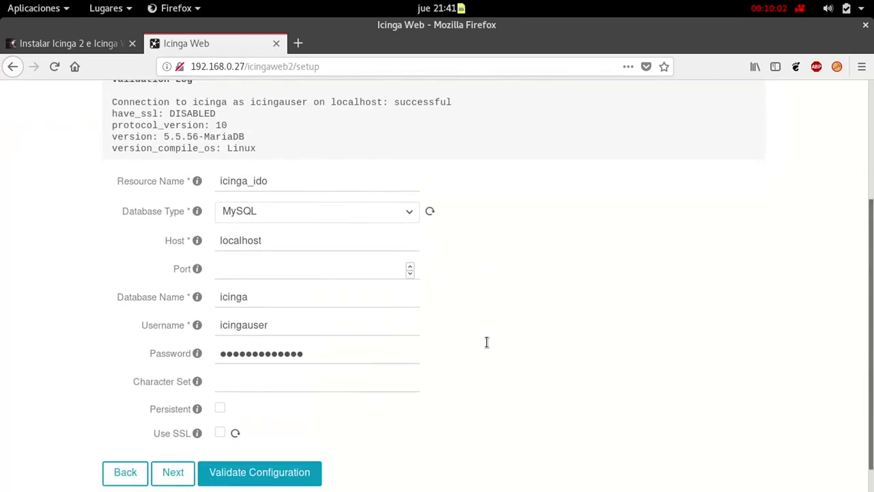
{"action": "left_click", "coordinate": [173, 441]}
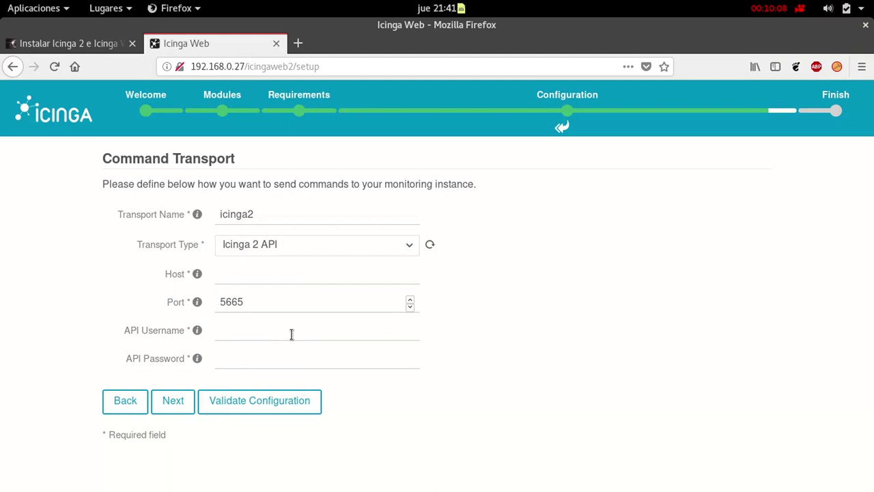
Copy the ApiUser password from the tutorial's API configuration block
{"action": "mouse_move", "coordinate": [0, 0]}
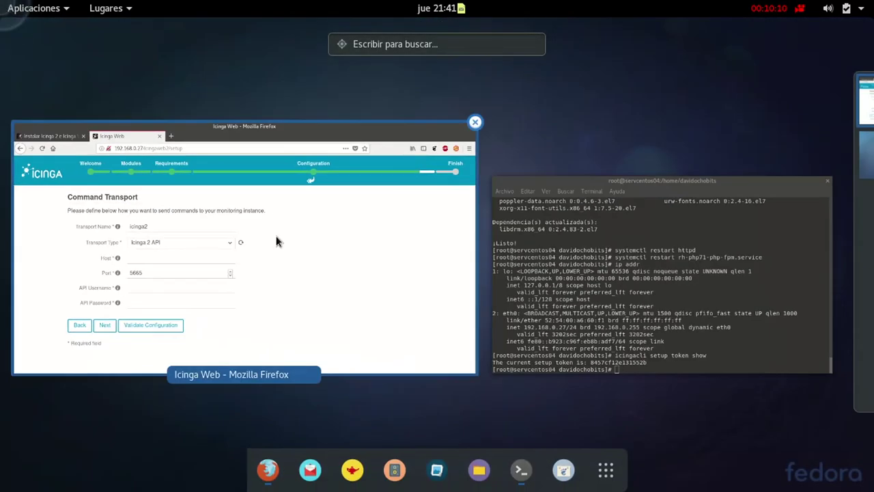
{"action": "left_click", "coordinate": [277, 239]}
{"action": "key", "text": "ctrl+Page_Up"}
{"action": "scroll", "coordinate": [475, 217], "scroll_direction": "down", "scroll_amount": 10}
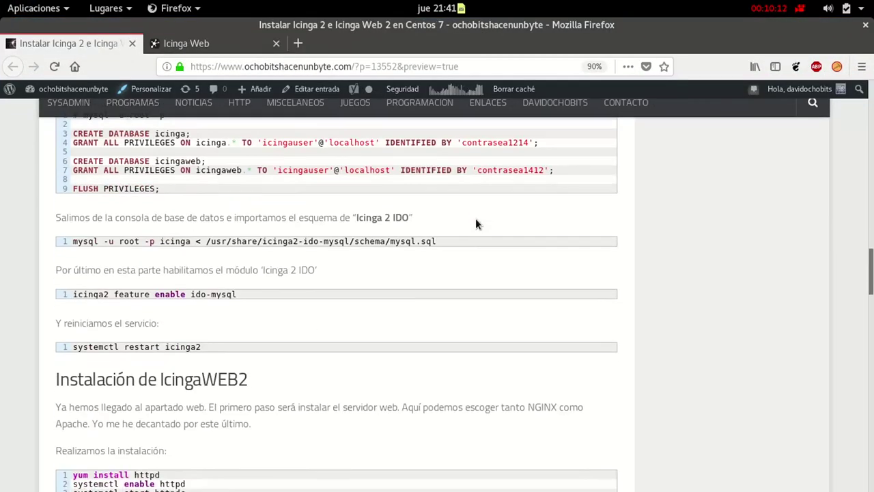
{"action": "scroll", "coordinate": [475, 217], "scroll_direction": "down", "scroll_amount": 7}
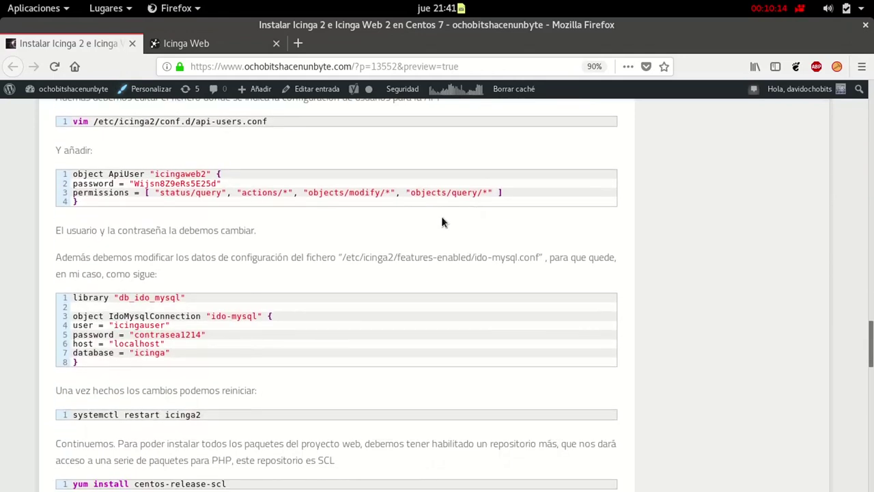
{"action": "left_click_drag", "start_coordinate": [219, 185], "coordinate": [139, 186]}
{"action": "left_click", "coordinate": [196, 190]}
{"action": "left_click_drag", "start_coordinate": [220, 187], "coordinate": [135, 187]}
{"action": "right_click", "coordinate": [136, 193]}
{"action": "left_click", "coordinate": [176, 196]}
{"action": "mouse_move", "coordinate": [0, 0]}
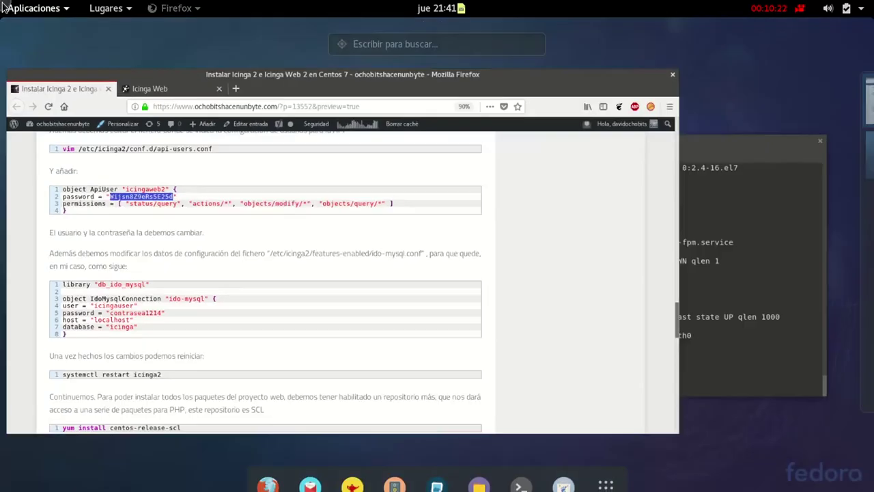
{"action": "left_click", "coordinate": [336, 219]}
{"action": "left_click", "coordinate": [246, 43]}
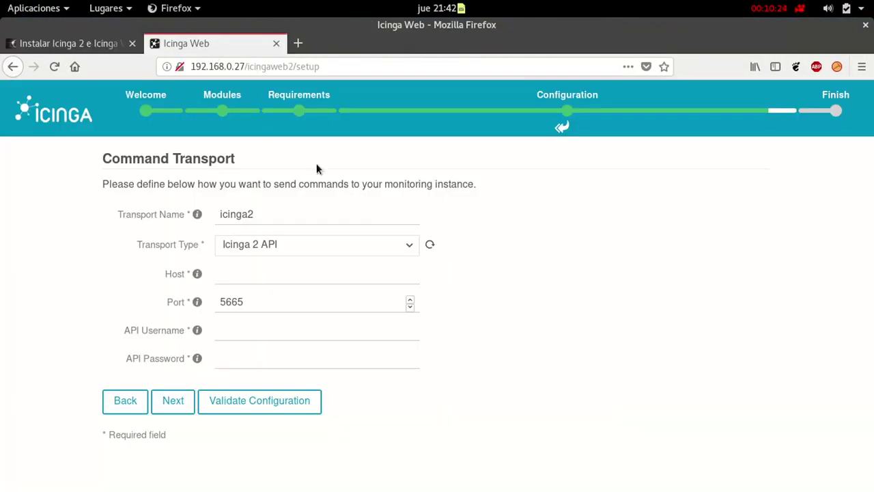
Enter API username icingaweb2 and paste the copied API password
{"action": "left_click", "coordinate": [257, 331]}
{"action": "type", "text": "icingaweb"}
{"action": "mouse_move", "coordinate": [0, 0]}
{"action": "left_click", "coordinate": [298, 321]}
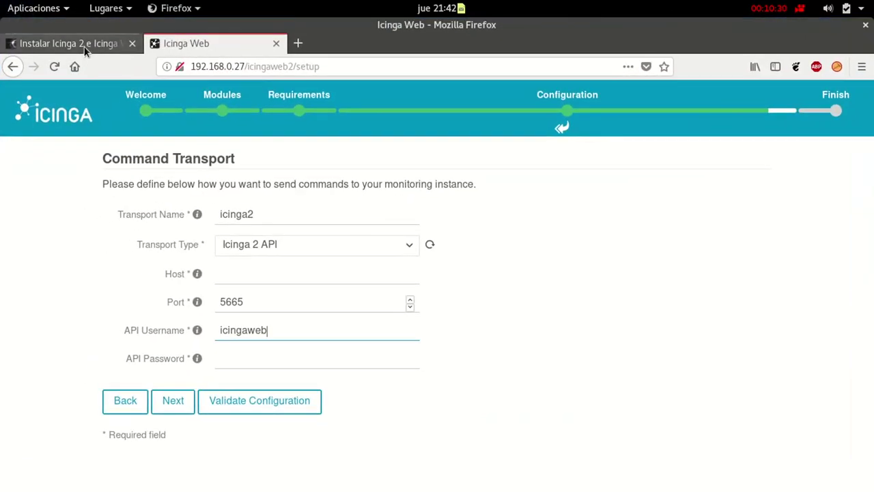
{"action": "left_click", "coordinate": [85, 51]}
{"action": "left_click", "coordinate": [187, 50]}
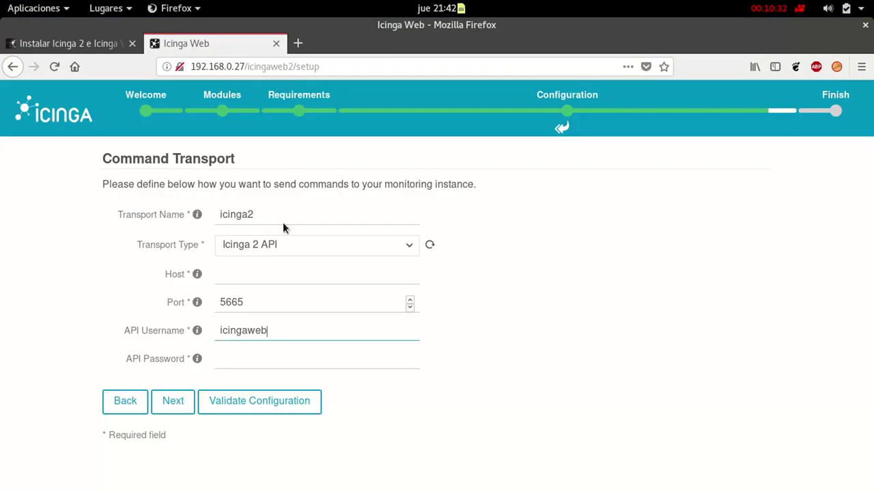
{"action": "type", "text": "2"}
{"action": "left_click", "coordinate": [277, 359]}
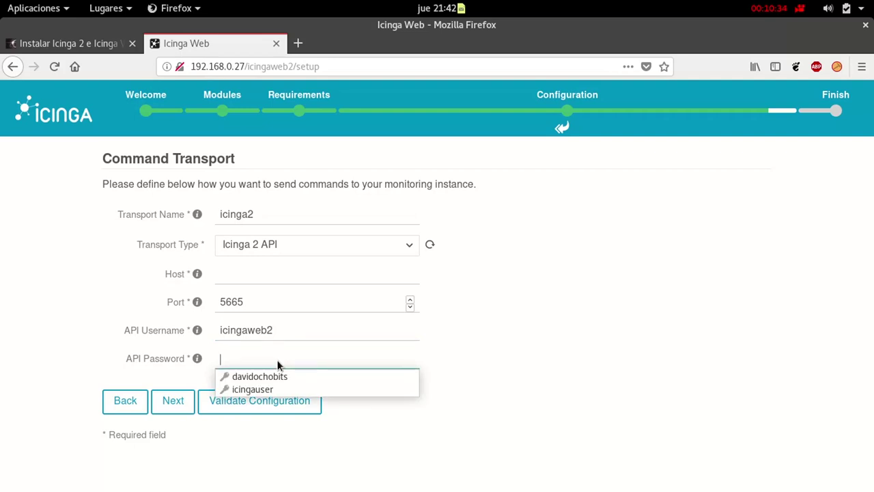
{"action": "key", "text": "ctrl+v"}
Set Host to localhost and validate the command transport settings
{"action": "left_click", "coordinate": [280, 396]}
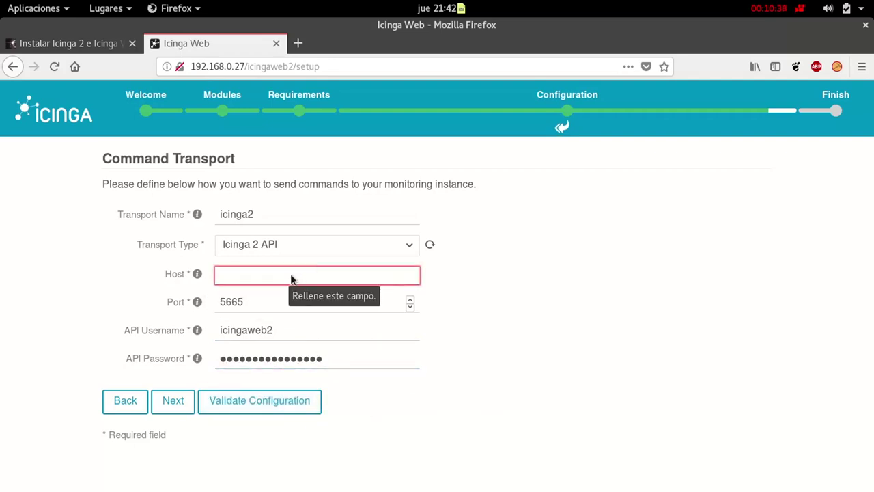
{"action": "type", "text": "lolcahost"}
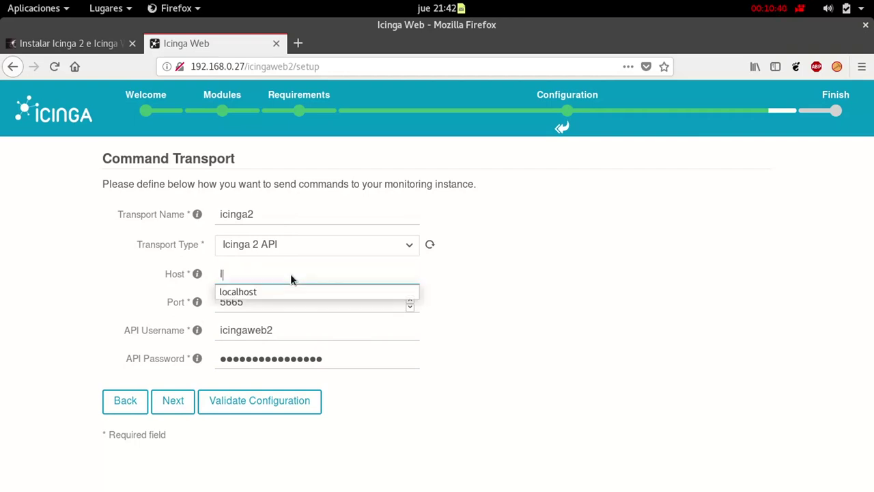
{"action": "key", "text": "BackSpace"}
{"action": "key", "text": "BackSpace"}
{"action": "key", "text": "BackSpace"}
{"action": "key", "text": "BackSpace"}
{"action": "key", "text": "BackSpace"}
{"action": "key", "text": "BackSpace"}
{"action": "key", "text": "BackSpace"}
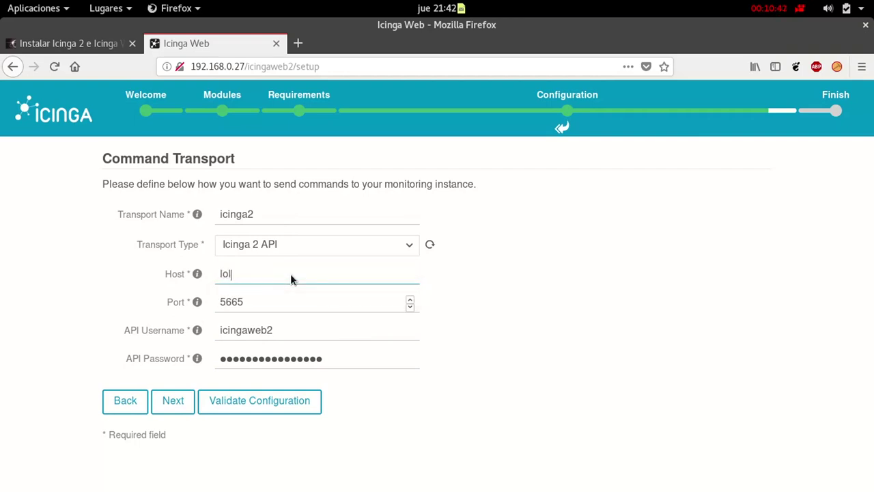
{"action": "type", "text": "calhost"}
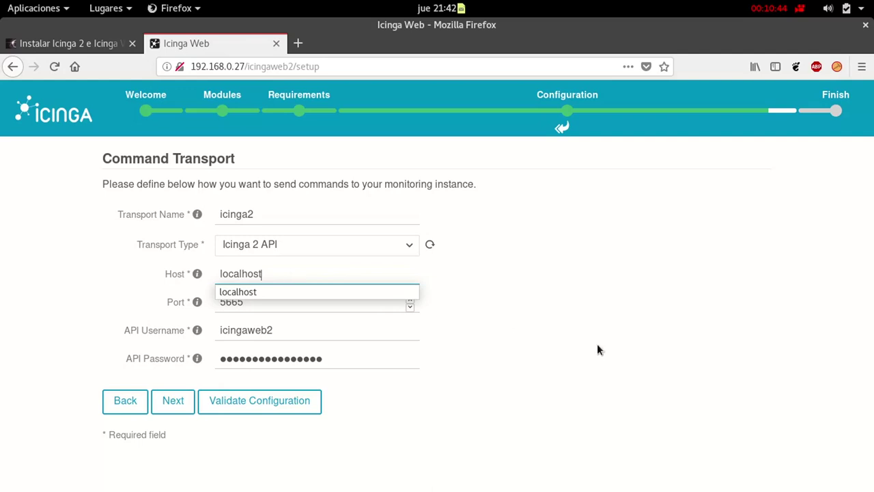
{"action": "left_click", "coordinate": [597, 344]}
{"action": "left_click", "coordinate": [296, 408]}
{"action": "left_click", "coordinate": [376, 203]}
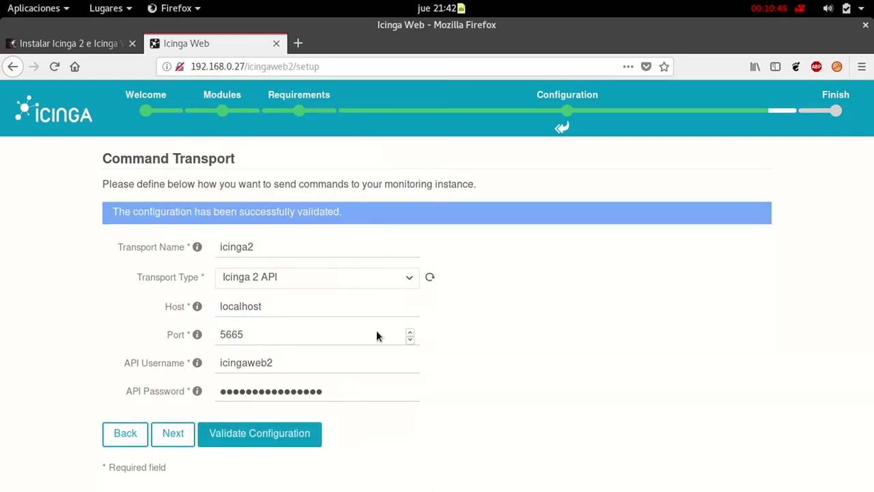
Pass the Monitoring Security and summary steps, finish setup, and go to the login page
{"action": "left_click", "coordinate": [176, 436]}
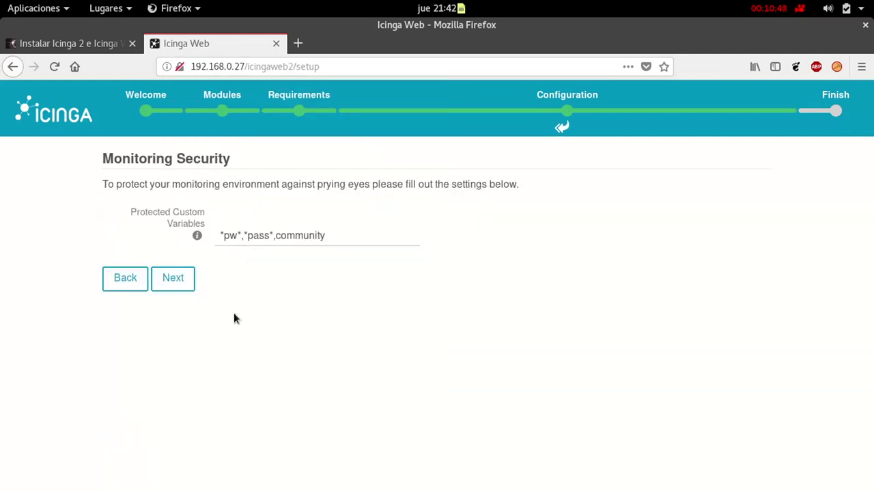
{"action": "left_click", "coordinate": [173, 285]}
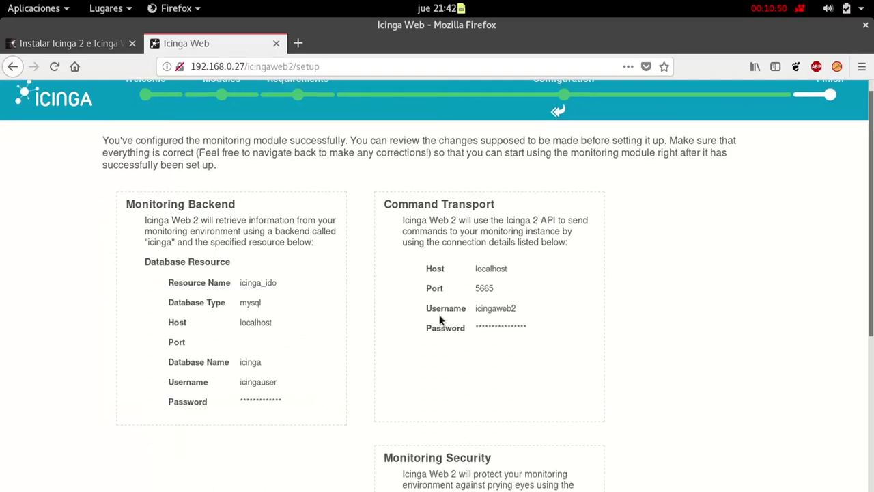
{"action": "scroll", "coordinate": [496, 322], "scroll_direction": "down", "scroll_amount": 5}
{"action": "left_click", "coordinate": [343, 462]}
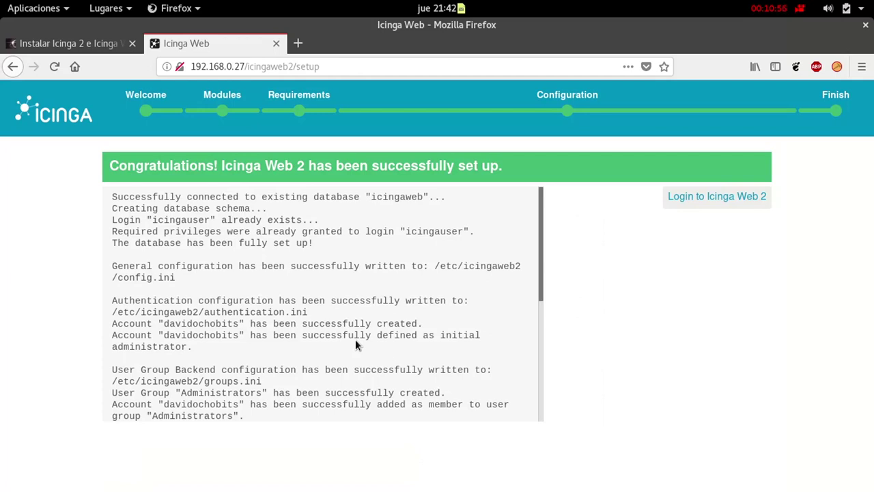
{"action": "left_click", "coordinate": [693, 199]}
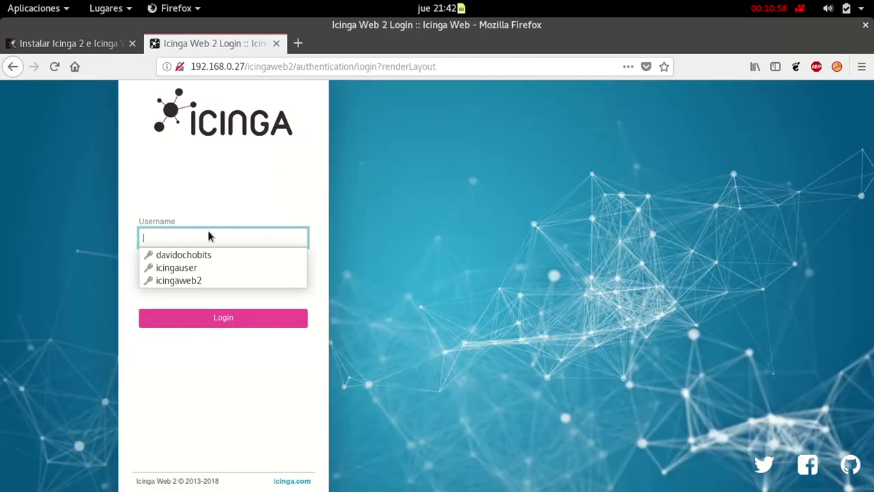
Log in to Icinga Web 2 using the saved credentials from the autofill list
{"action": "left_click", "coordinate": [183, 255]}
{"action": "left_click", "coordinate": [226, 317]}
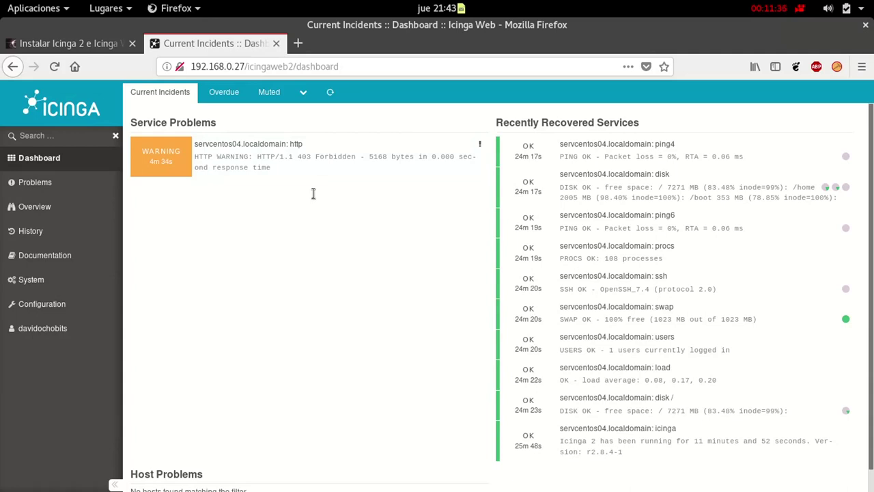
In the terminal, change to /var/www/html and create an empty index.html
{"action": "mouse_move", "coordinate": [2, 1]}
{"action": "left_click", "coordinate": [594, 269]}
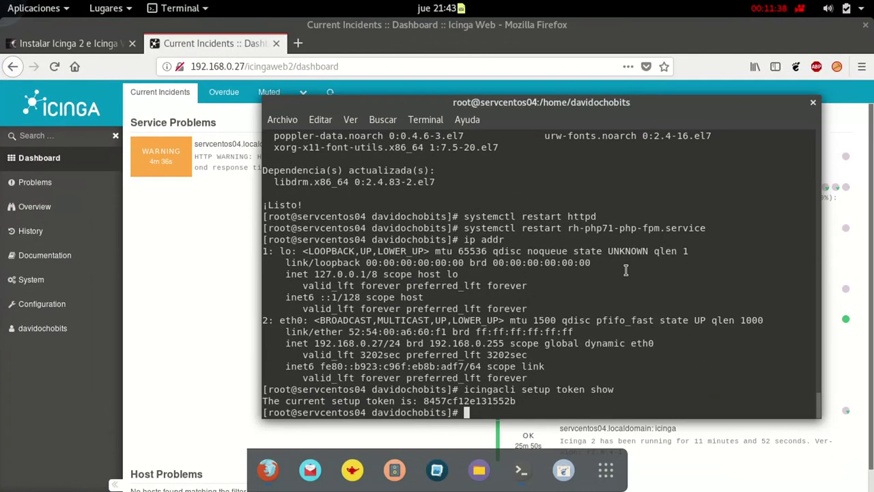
{"action": "type", "text": "mkdir /va"}
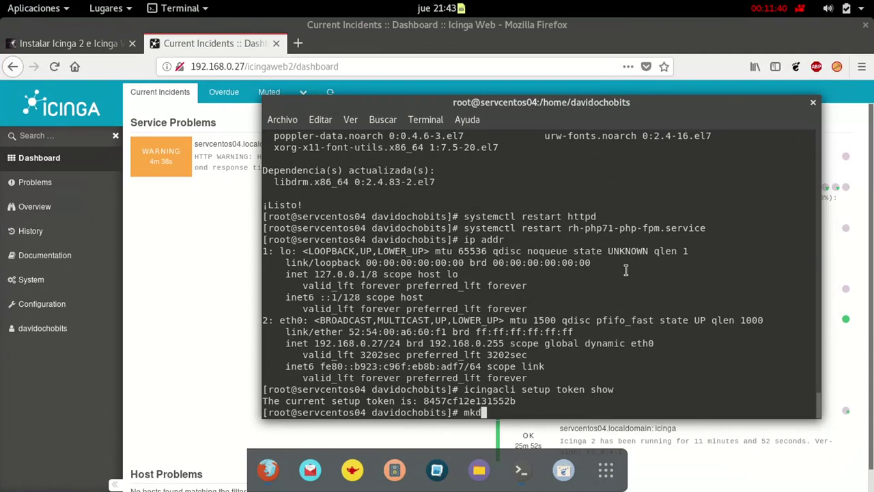
{"action": "key", "text": "BackSpace"}
{"action": "key", "text": "BackSpace"}
{"action": "key", "text": "BackSpace"}
{"action": "key", "text": "BackSpace"}
{"action": "key", "text": "BackSpace"}
{"action": "key", "text": "BackSpace"}
{"action": "key", "text": "BackSpace"}
{"action": "key", "text": "BackSpace"}
{"action": "key", "text": "BackSpace"}
{"action": "type", "text": "cd /var/www/html/"}
{"action": "key", "text": "Return"}
{"action": "type", "text": "ls"}
{"action": "key", "text": "Return"}
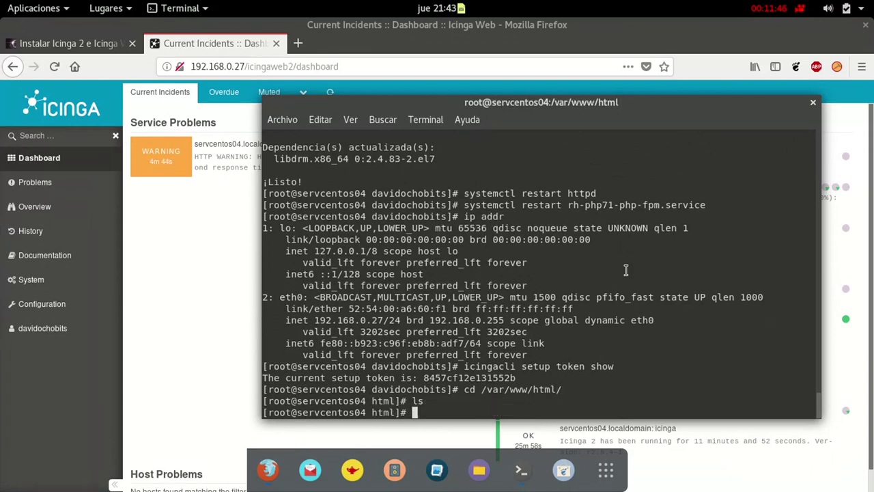
{"action": "type", "text": "touch index"}
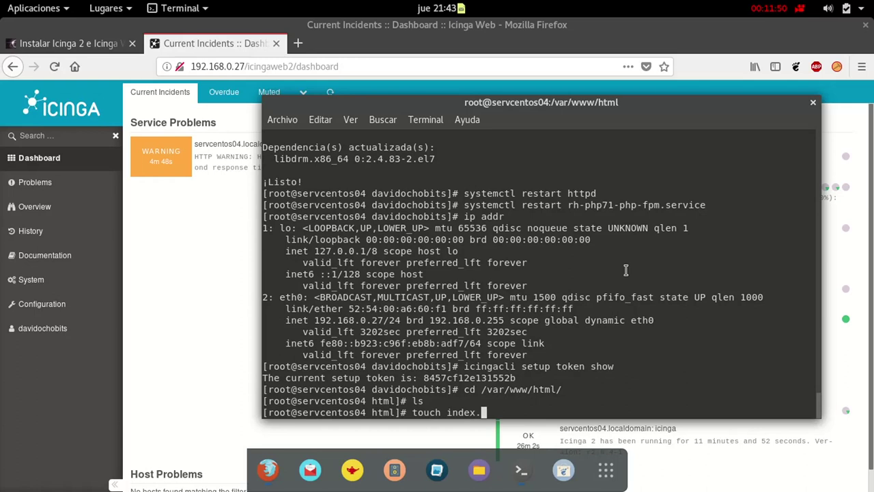
{"action": "type", "text": ".html"}
{"action": "key", "text": "Return"}
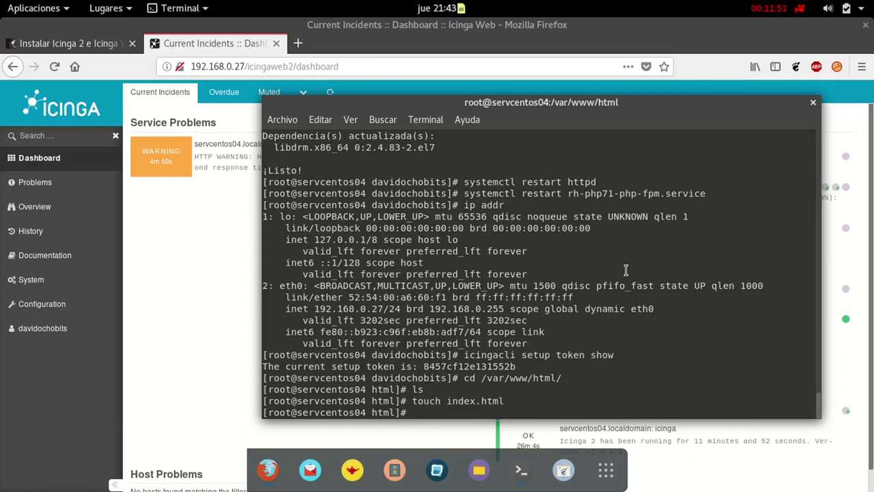
{"action": "type", "text": "systemctl resatr"}
{"action": "key", "text": "BackSpace"}
{"action": "key", "text": "BackSpace"}
{"action": "key", "text": "BackSpace"}
{"action": "key", "text": "BackSpace"}
{"action": "key", "text": "BackSpace"}
{"action": "key", "text": "BackSpace"}
{"action": "key", "text": "BackSpace"}
{"action": "key", "text": "BackSpace"}
{"action": "key", "text": "BackSpace"}
{"action": "key", "text": "BackSpace"}
{"action": "key", "text": "BackSpace"}
{"action": "key", "text": "BackSpace"}
{"action": "key", "text": "BackSpace"}
{"action": "key", "text": "BackSpace"}
{"action": "key", "text": "BackSpace"}
{"action": "key", "text": "BackSpace"}
Recheck the http service immediately in Icinga Web 2 and return to the dashboard
{"action": "left_click", "coordinate": [132, 248]}
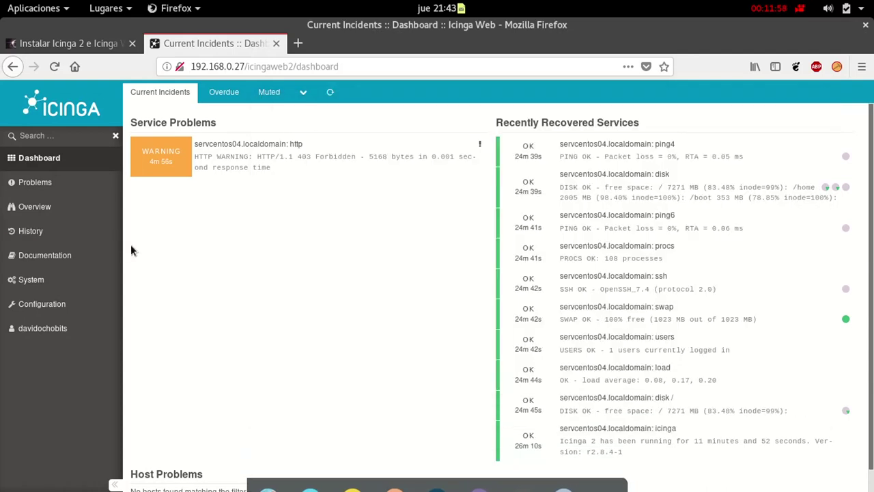
{"action": "left_click", "coordinate": [299, 165]}
{"action": "left_click", "coordinate": [604, 191]}
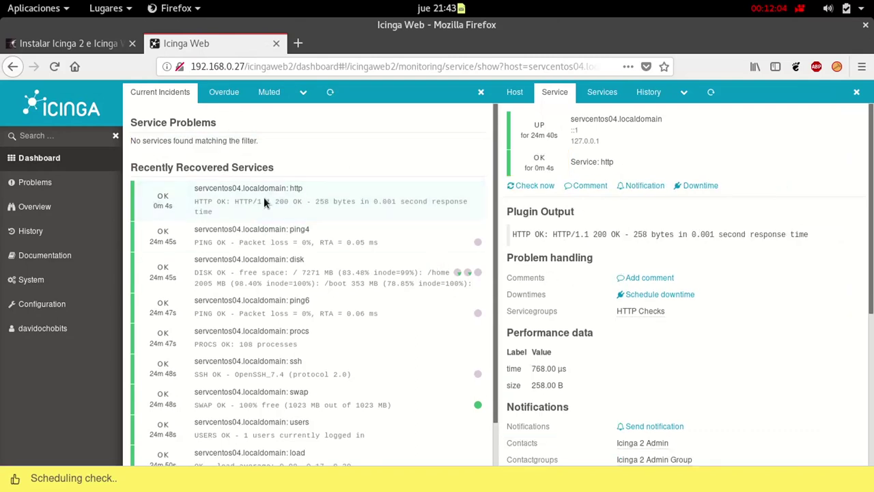
{"action": "left_click", "coordinate": [99, 117]}
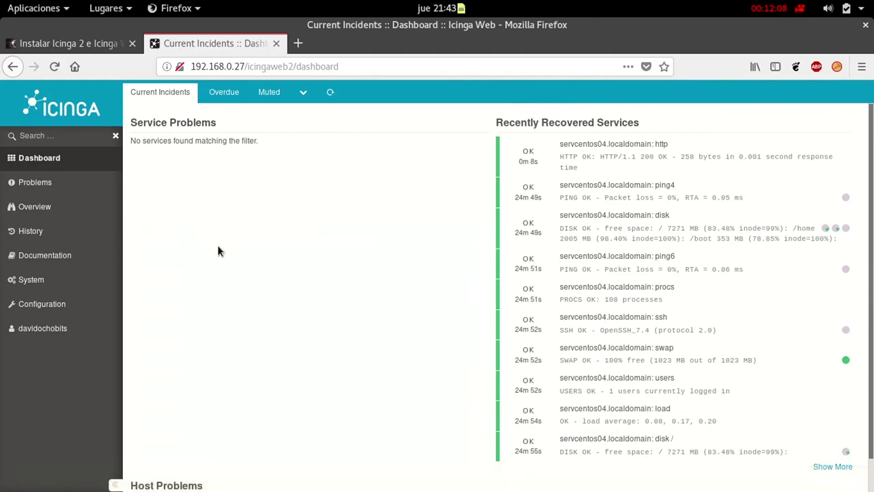
On My Account, set the interface language to it_IT for the current session
{"action": "left_click", "coordinate": [63, 330]}
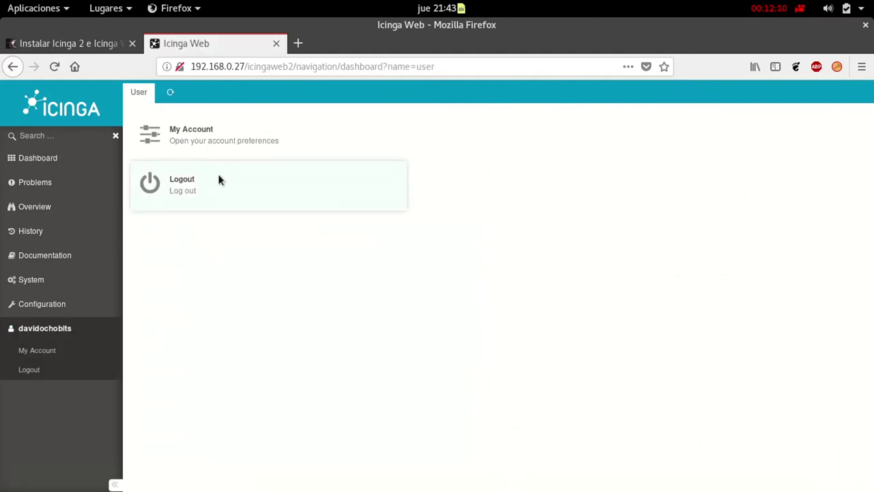
{"action": "left_click", "coordinate": [226, 135]}
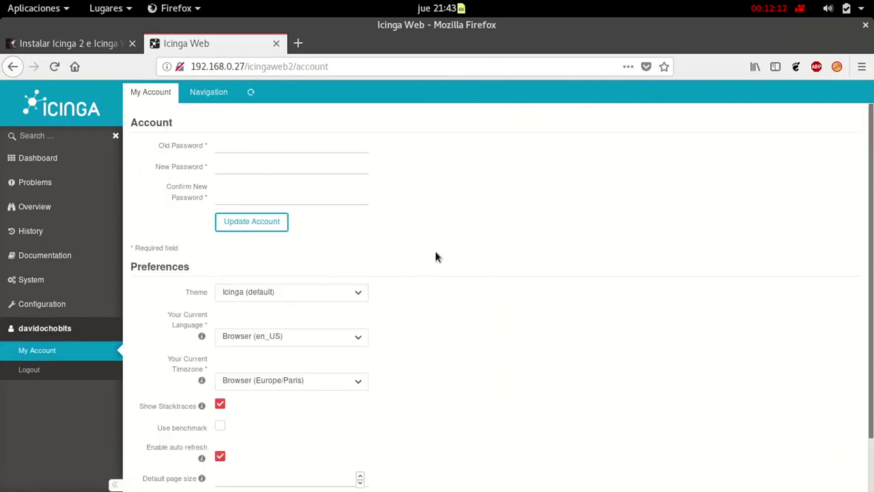
{"action": "scroll", "coordinate": [435, 251], "scroll_direction": "down", "scroll_amount": 1}
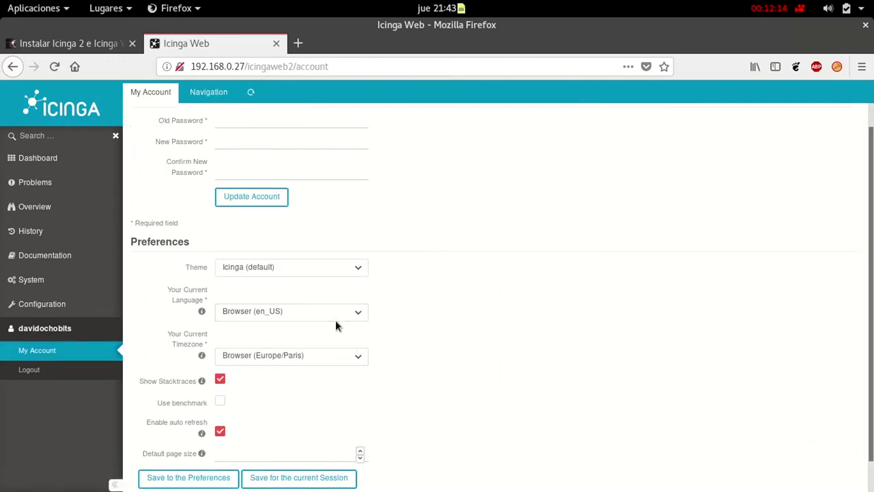
{"action": "left_click", "coordinate": [359, 362]}
{"action": "left_click", "coordinate": [398, 356]}
{"action": "left_click", "coordinate": [350, 314]}
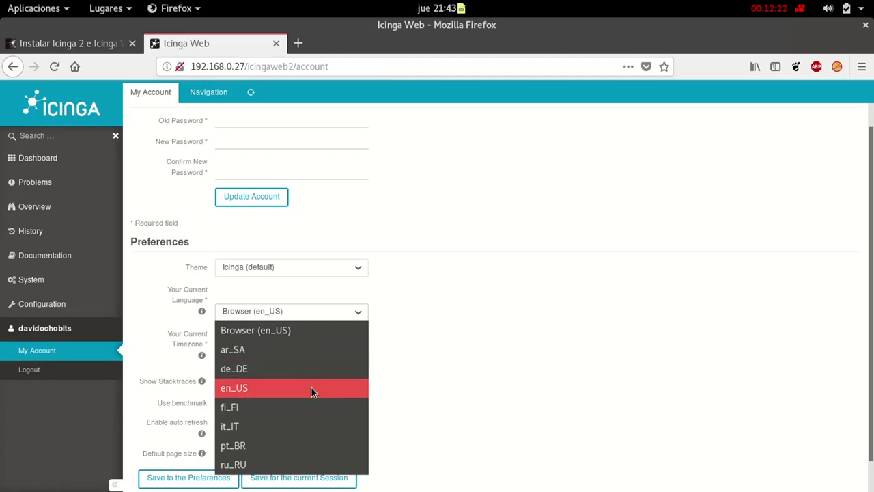
{"action": "left_click", "coordinate": [315, 428]}
{"action": "scroll", "coordinate": [375, 416], "scroll_direction": "down", "scroll_amount": 1}
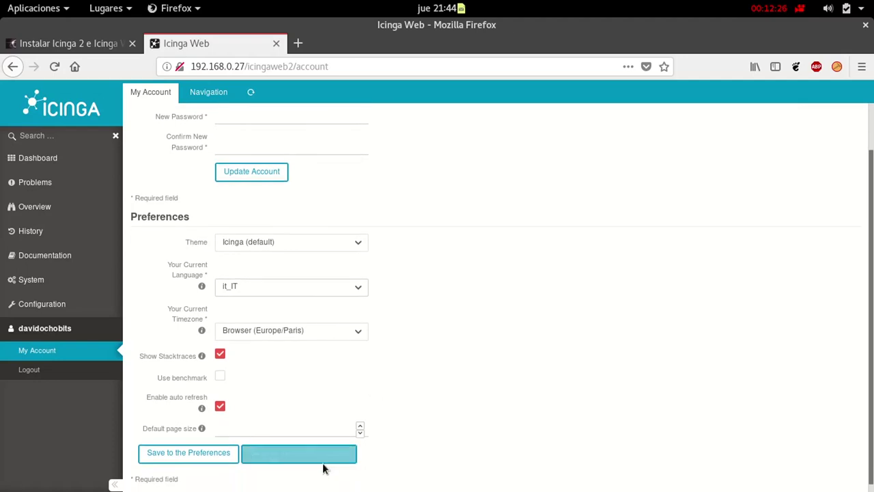
{"action": "left_click", "coordinate": [283, 456]}
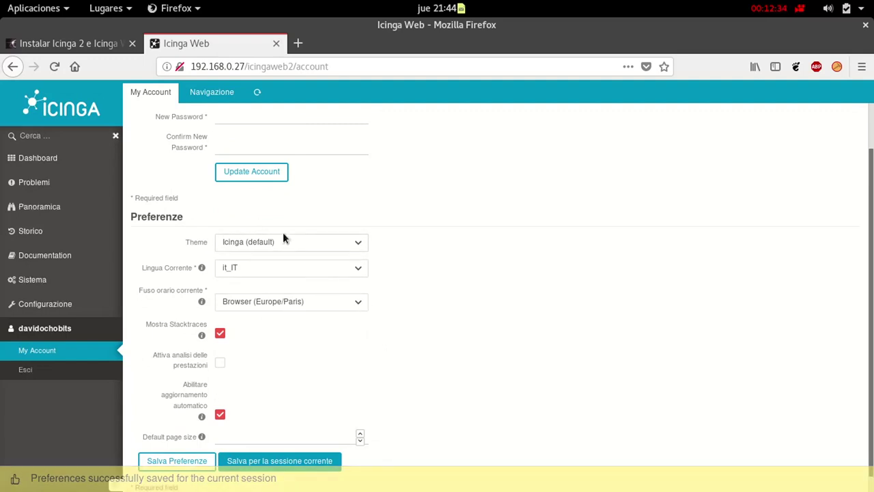
Switch the session language to pt_BR, then back to en_US, and open Configuration
{"action": "left_click", "coordinate": [342, 268]}
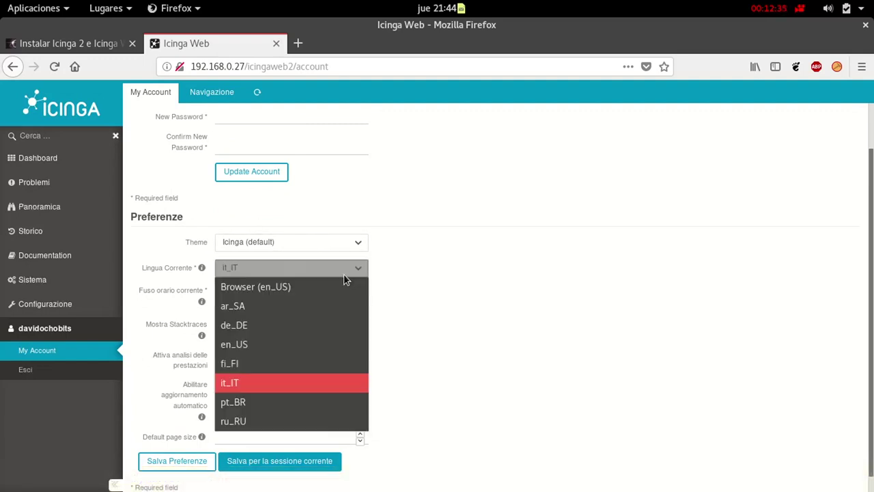
{"action": "left_click", "coordinate": [304, 403]}
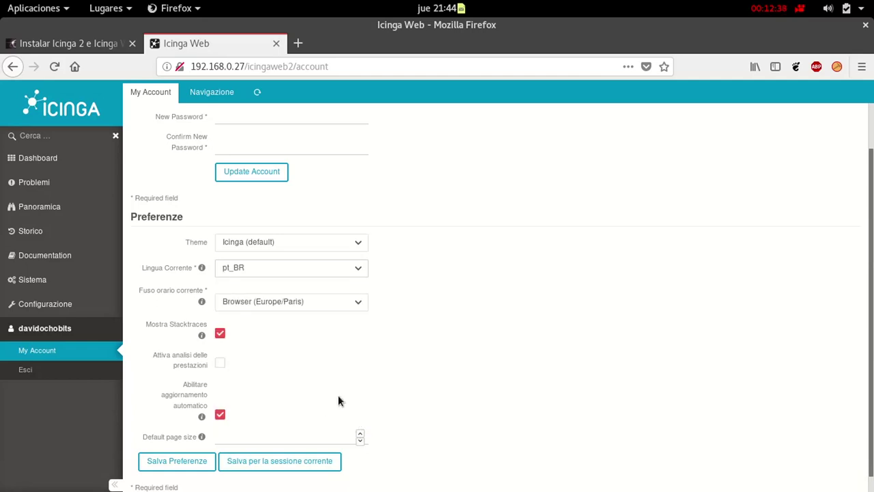
{"action": "left_click", "coordinate": [306, 463]}
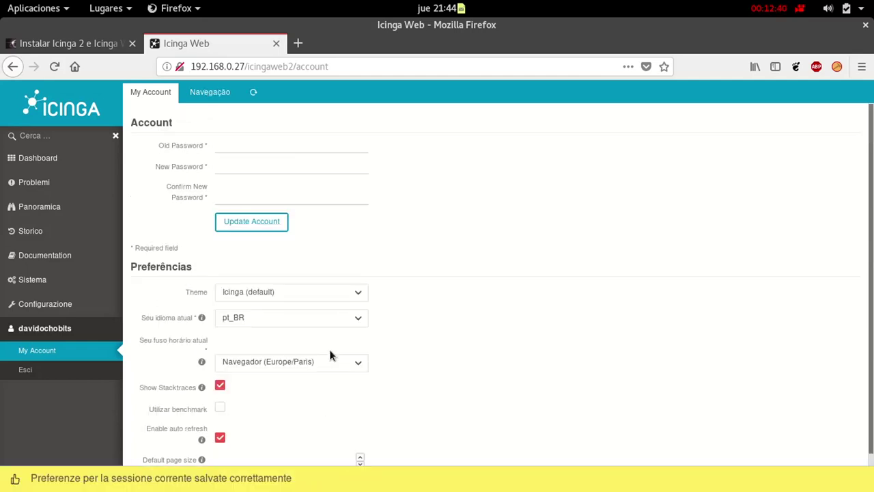
{"action": "scroll", "coordinate": [431, 331], "scroll_direction": "down", "scroll_amount": 1}
{"action": "left_click", "coordinate": [346, 278]}
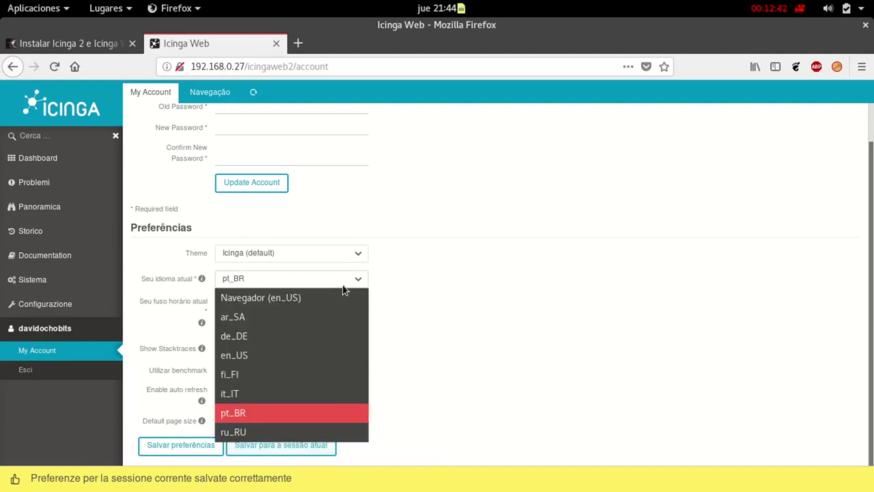
{"action": "left_click", "coordinate": [318, 357]}
{"action": "left_click", "coordinate": [306, 445]}
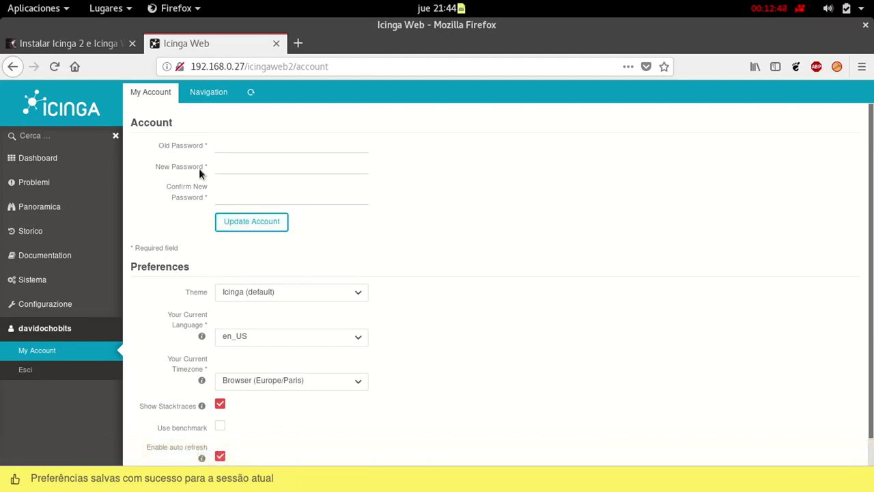
{"action": "left_click", "coordinate": [58, 306]}
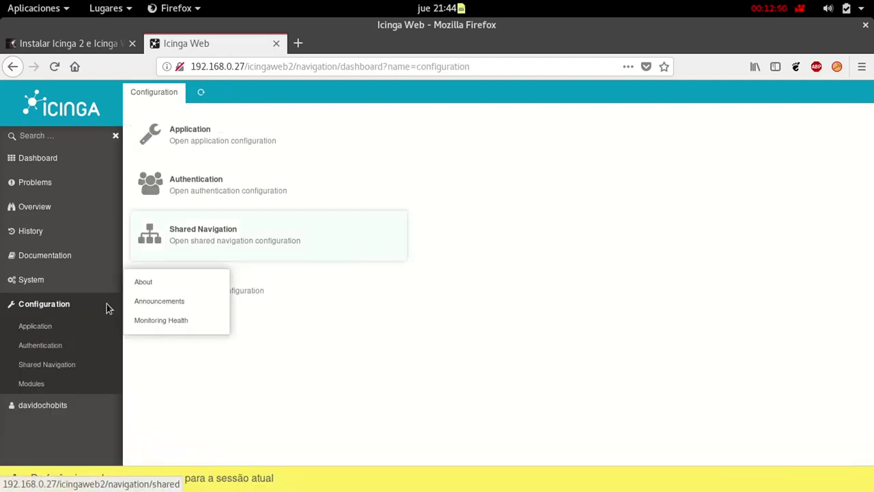
Browse the Application, Authentication, Shared Navigation and Modules configuration pages
{"action": "left_click", "coordinate": [248, 150]}
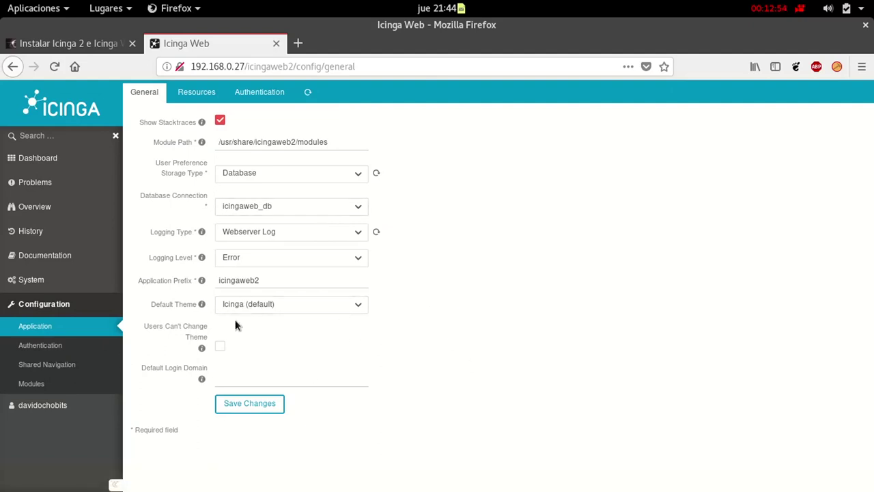
{"action": "left_click", "coordinate": [68, 345]}
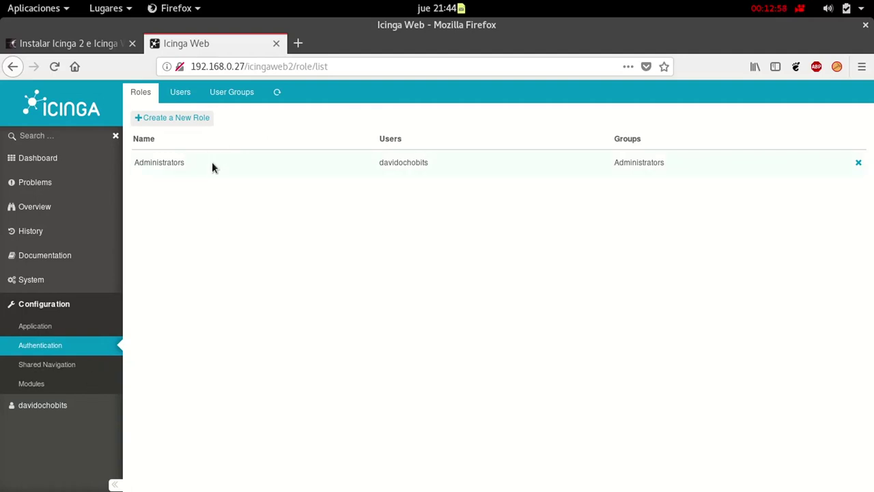
{"action": "left_click", "coordinate": [98, 368]}
{"action": "left_click", "coordinate": [38, 388]}
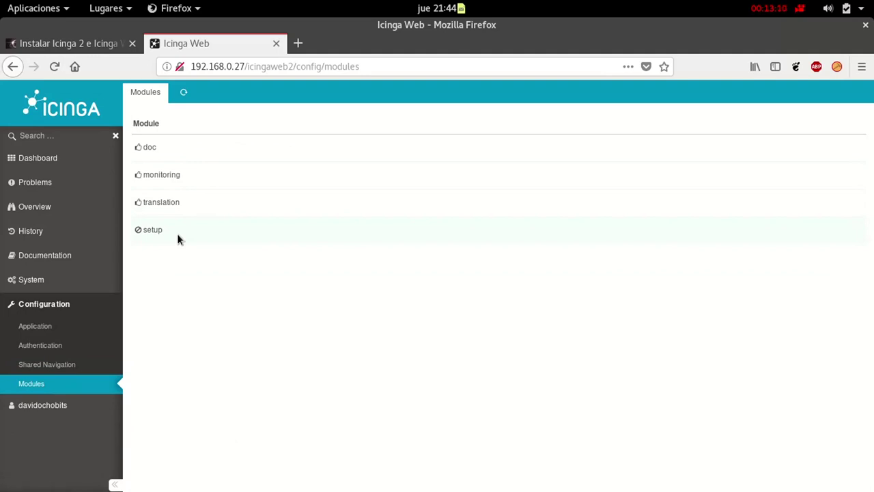
Browse the Documentation and Style Guide, then open Overview > Tactical Overview
{"action": "left_click", "coordinate": [73, 257]}
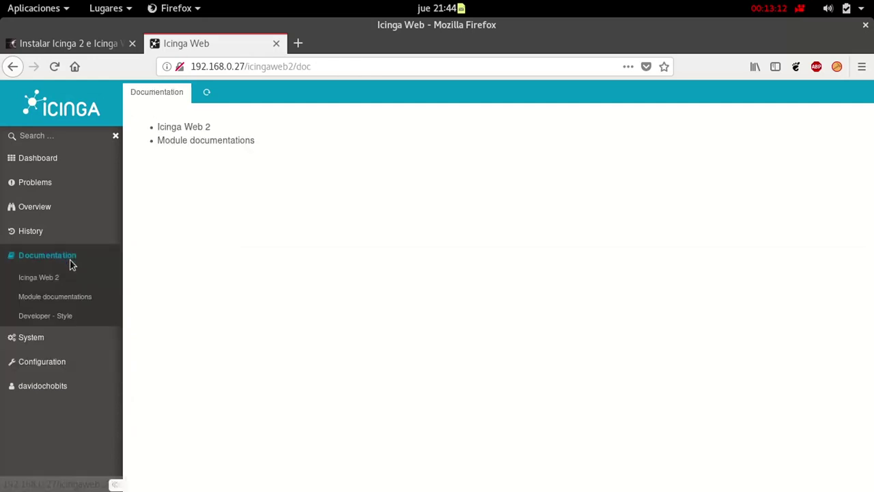
{"action": "left_click", "coordinate": [201, 127]}
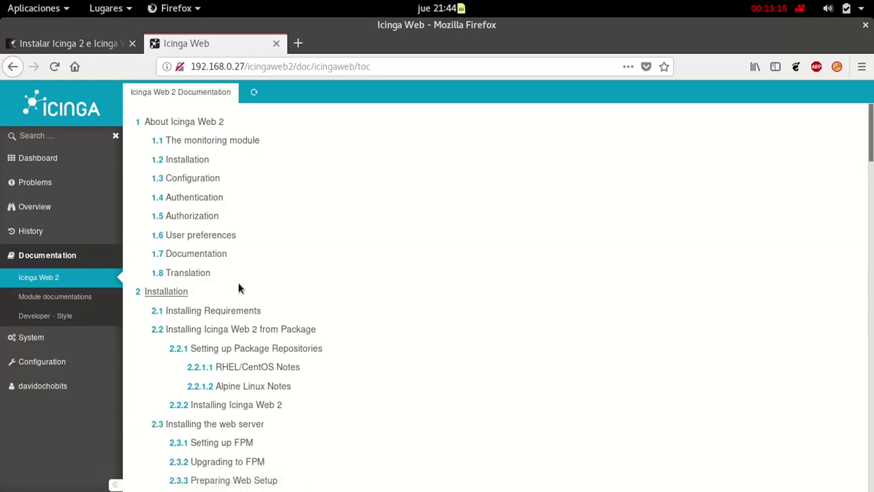
{"action": "left_click", "coordinate": [66, 316]}
{"action": "scroll", "coordinate": [277, 302], "scroll_direction": "down", "scroll_amount": 3}
{"action": "scroll", "coordinate": [277, 300], "scroll_direction": "up", "scroll_amount": 3}
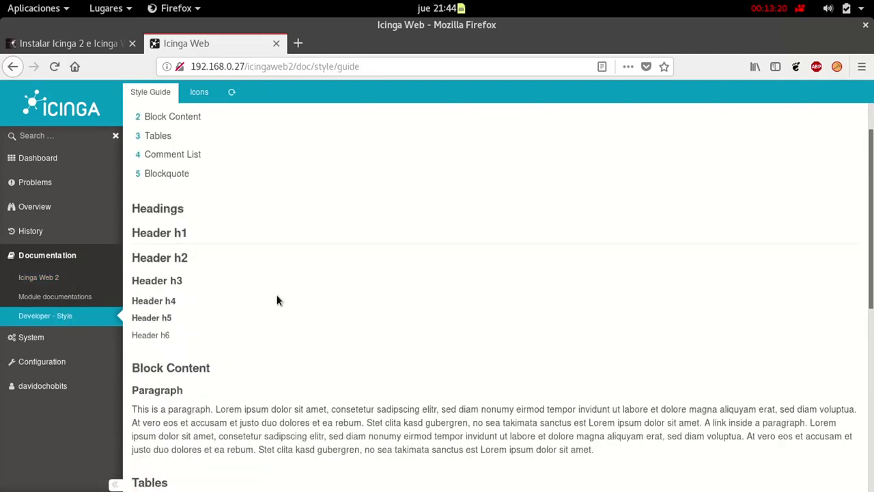
{"action": "left_click", "coordinate": [48, 209]}
{"action": "left_click", "coordinate": [48, 229]}
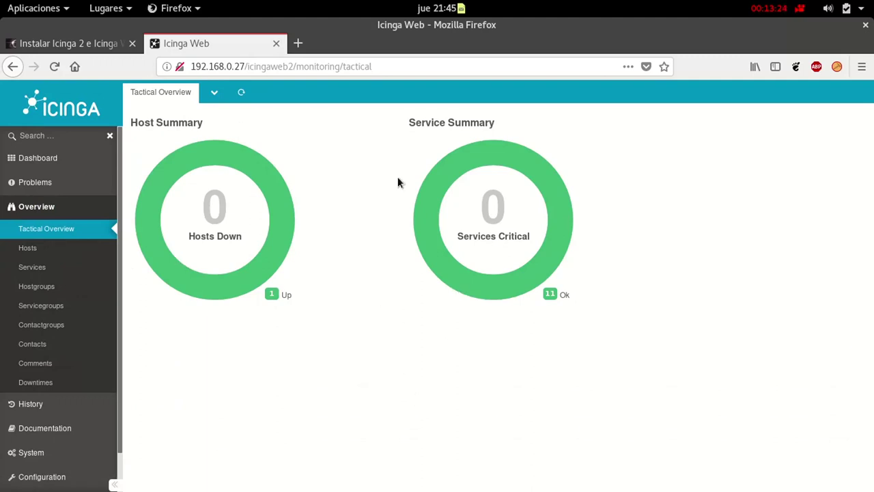
View Hosts, Services, Hostgroups, Servicegroups, Contactgroups and Downtimes, then return to the Dashboard
{"action": "left_click", "coordinate": [41, 247]}
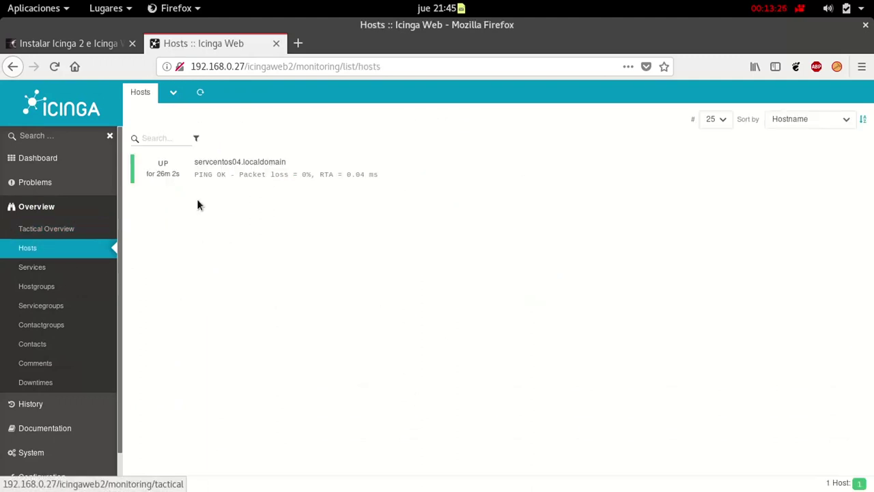
{"action": "left_click", "coordinate": [73, 272]}
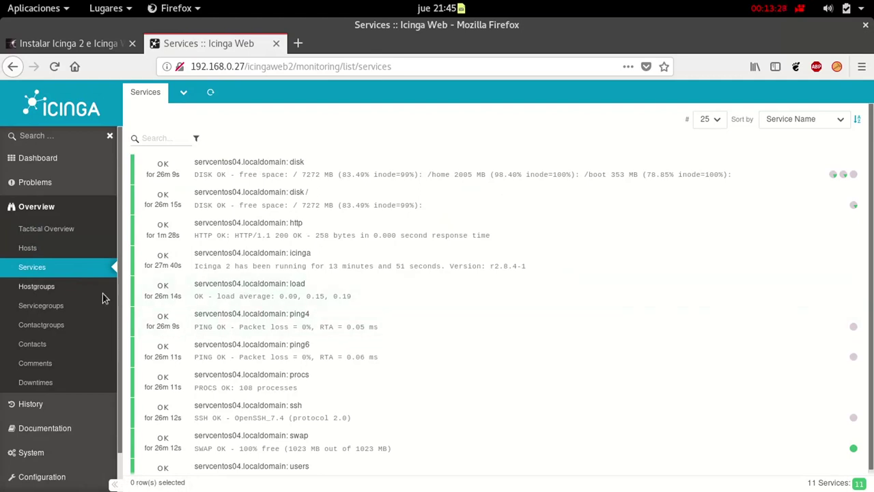
{"action": "left_click", "coordinate": [81, 288]}
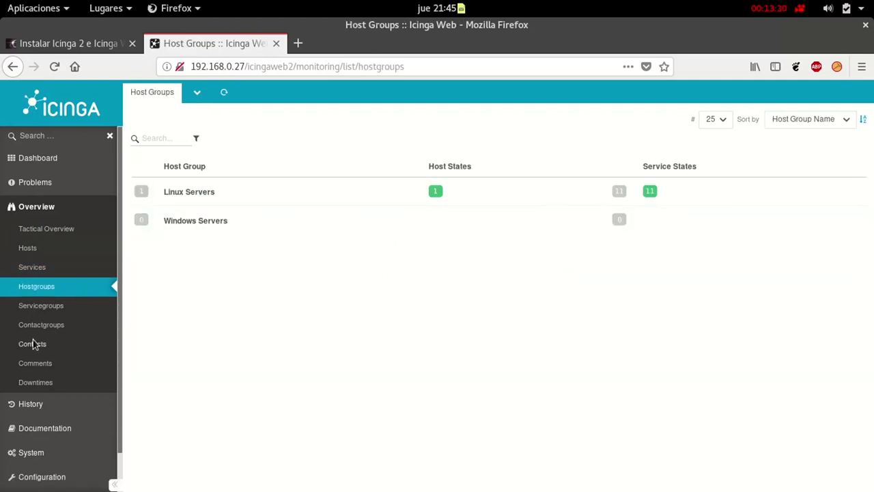
{"action": "left_click", "coordinate": [53, 306]}
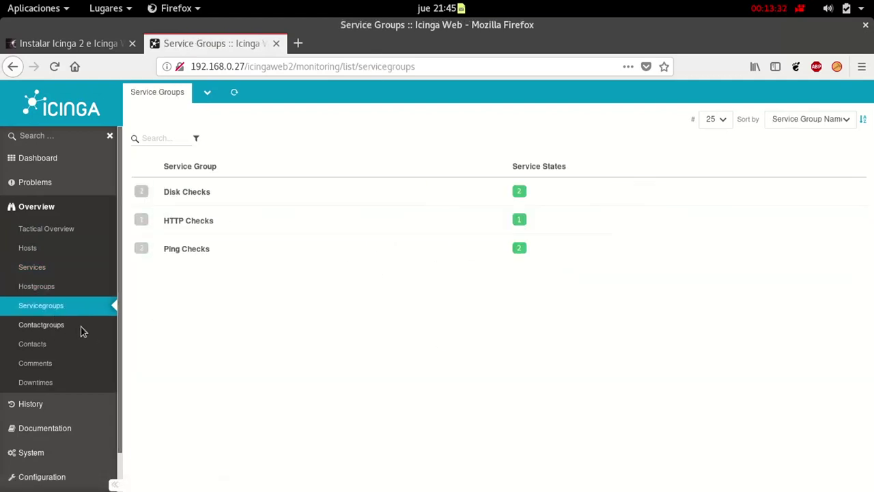
{"action": "left_click", "coordinate": [79, 324]}
{"action": "left_click", "coordinate": [66, 383]}
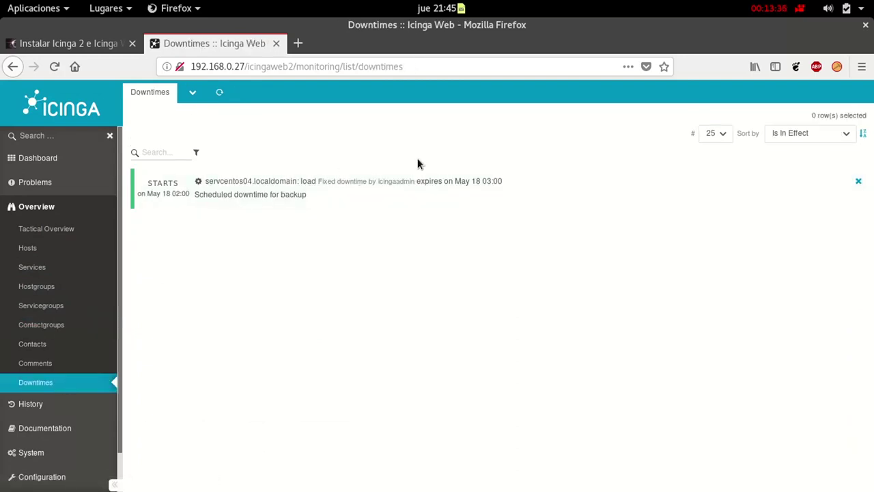
{"action": "left_click", "coordinate": [53, 159]}
{"action": "mouse_move", "coordinate": [93, 232]}
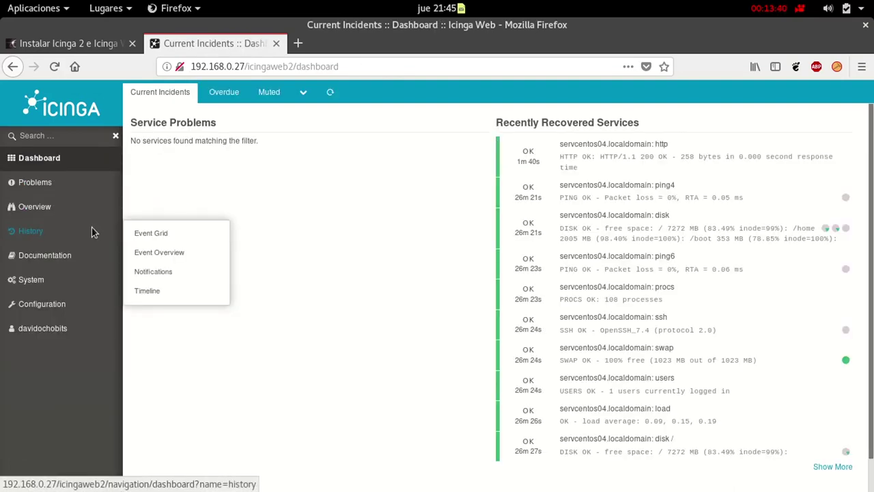